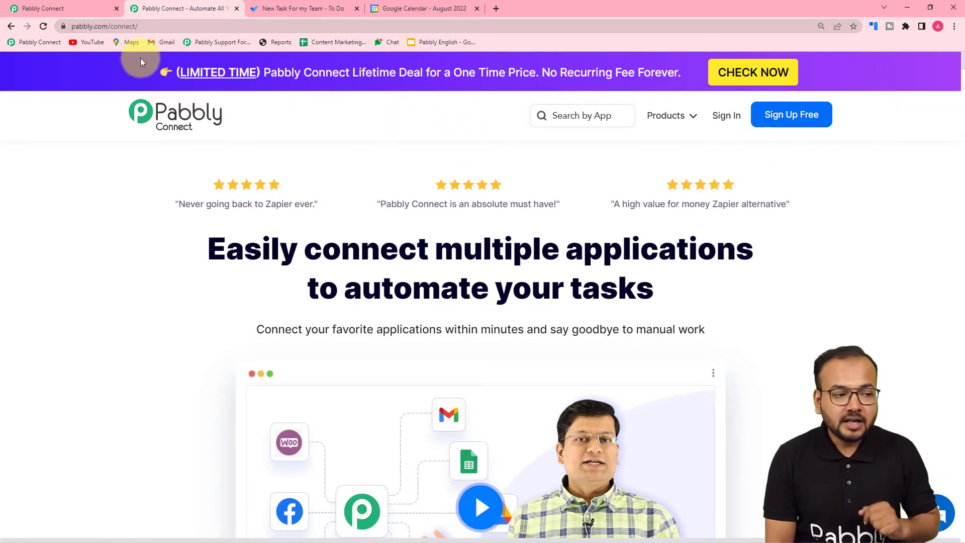
Create a new workflow named "Google Calendar to Microsoft ToDo" from the Pabbly Connect dashboard
left_click(65, 9)
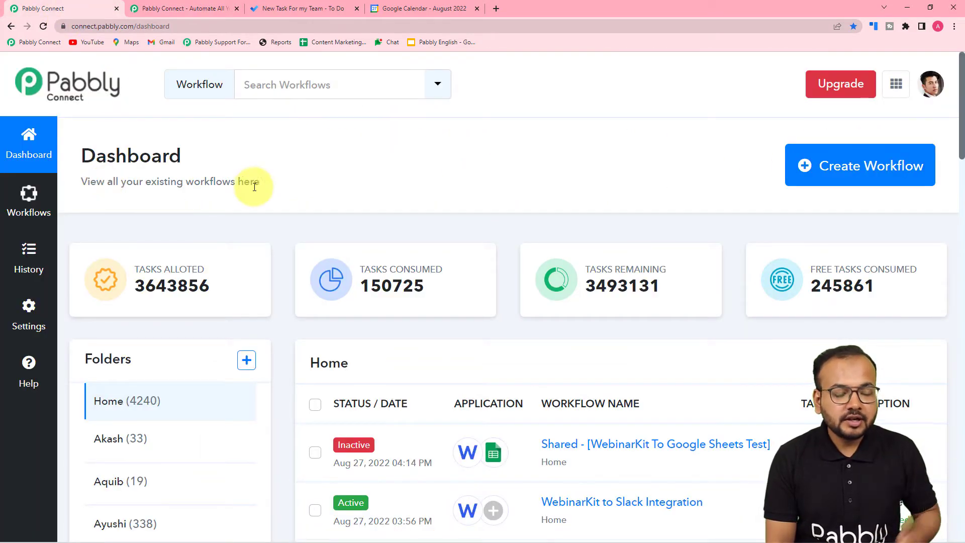
left_click(854, 180)
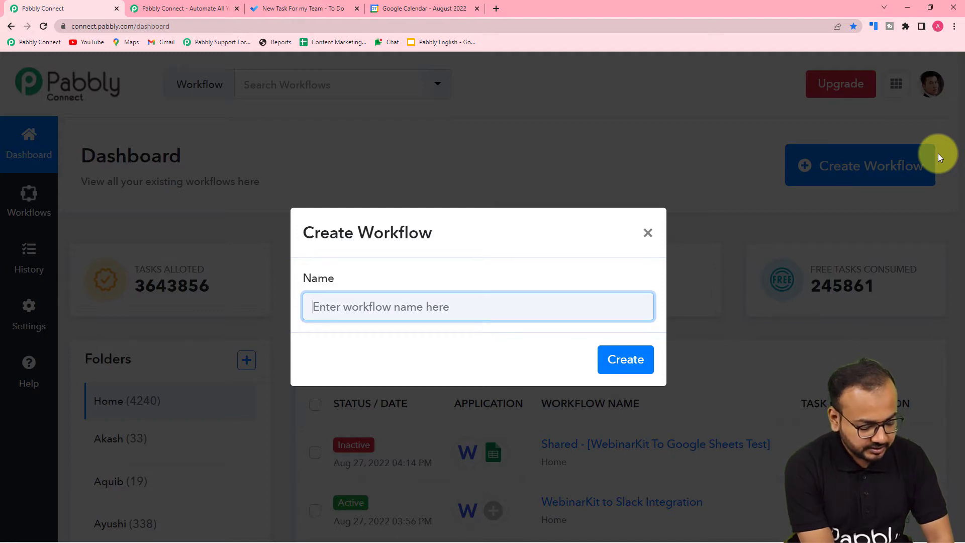
type("Google")
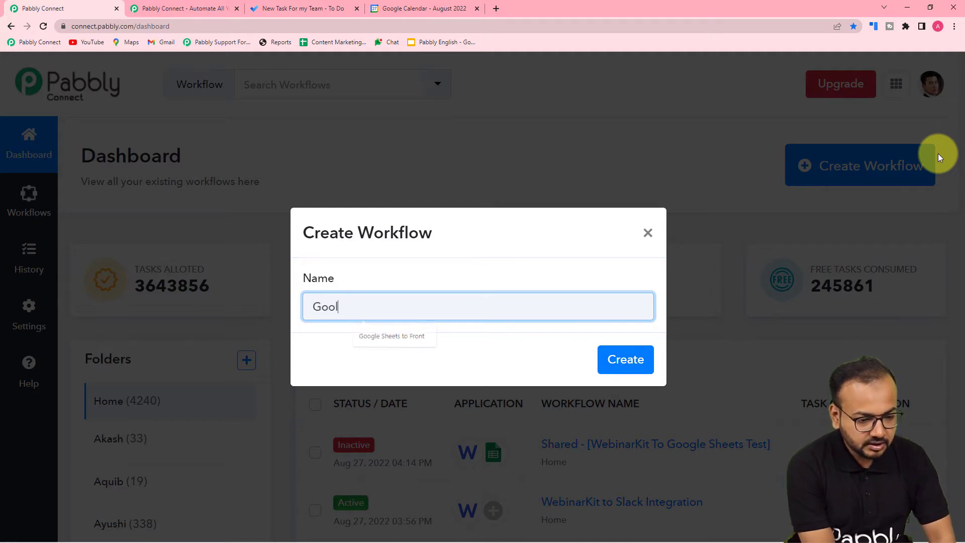
key("BackSpace")
key("BackSpace")
key("BackSpace")
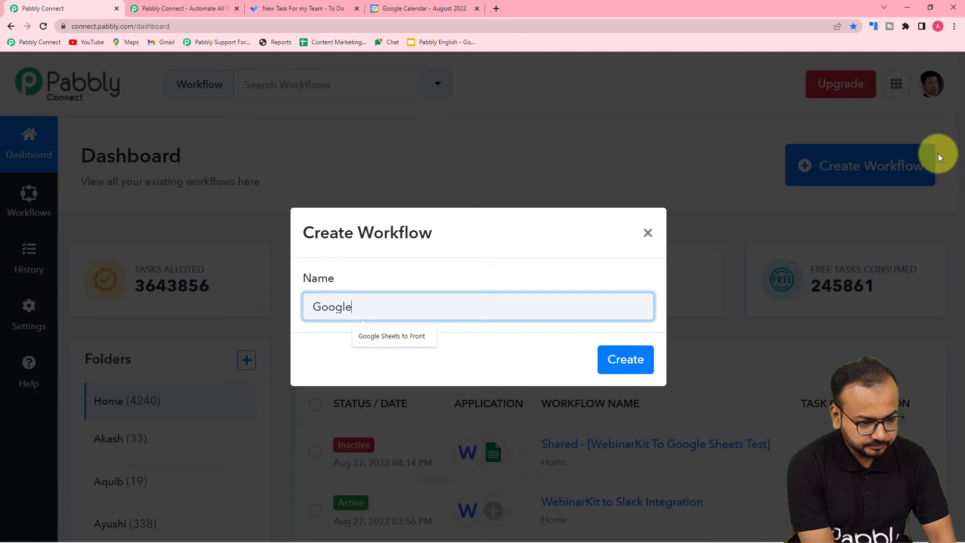
type("gle Calendar to")
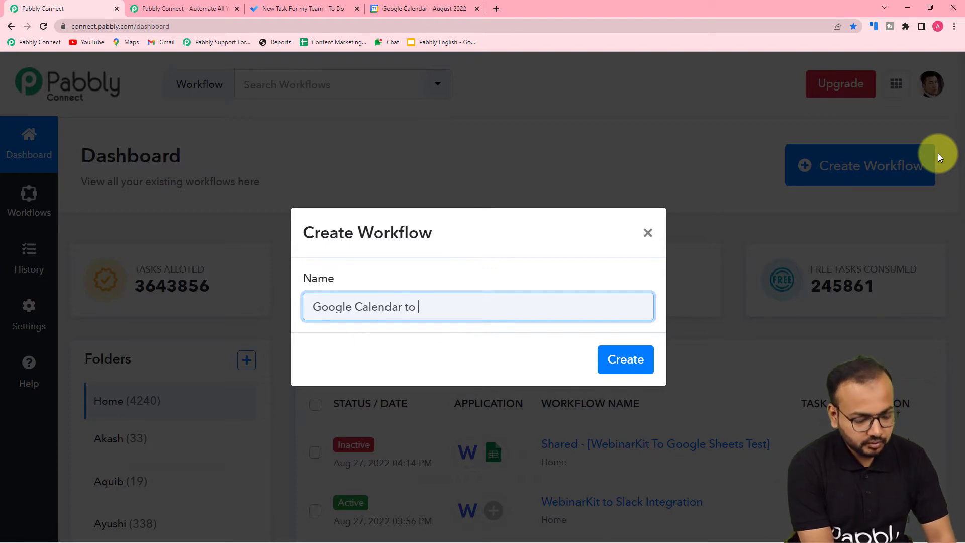
type(" micr")
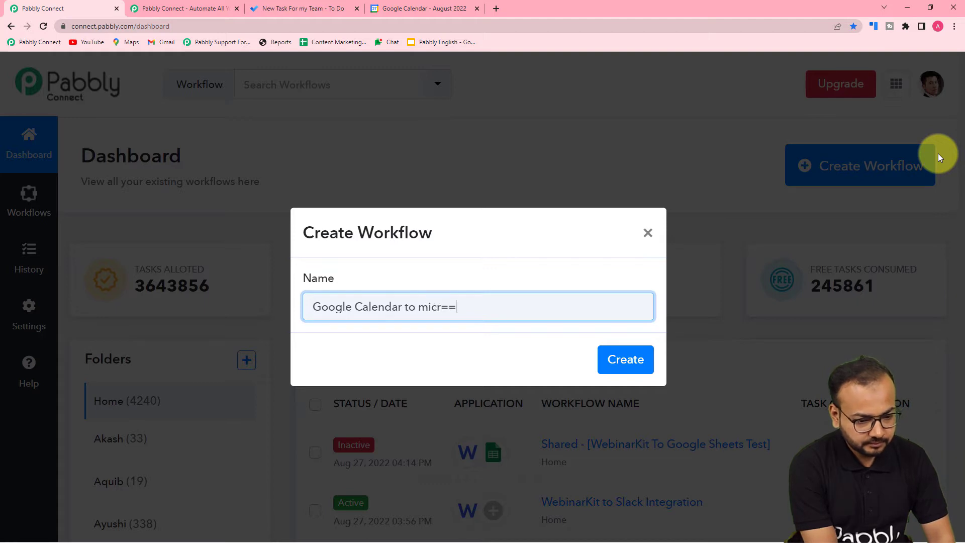
type("osoft ToDo")
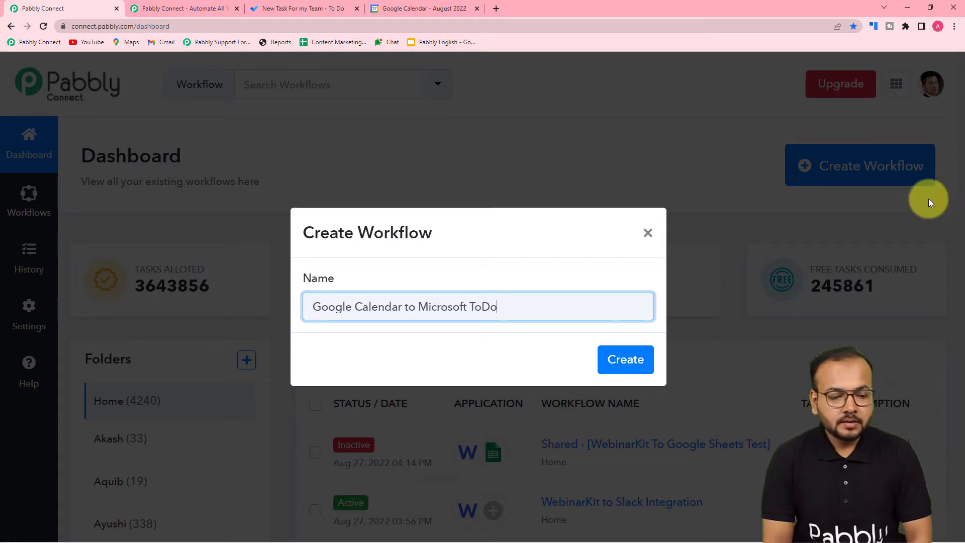
left_click(615, 372)
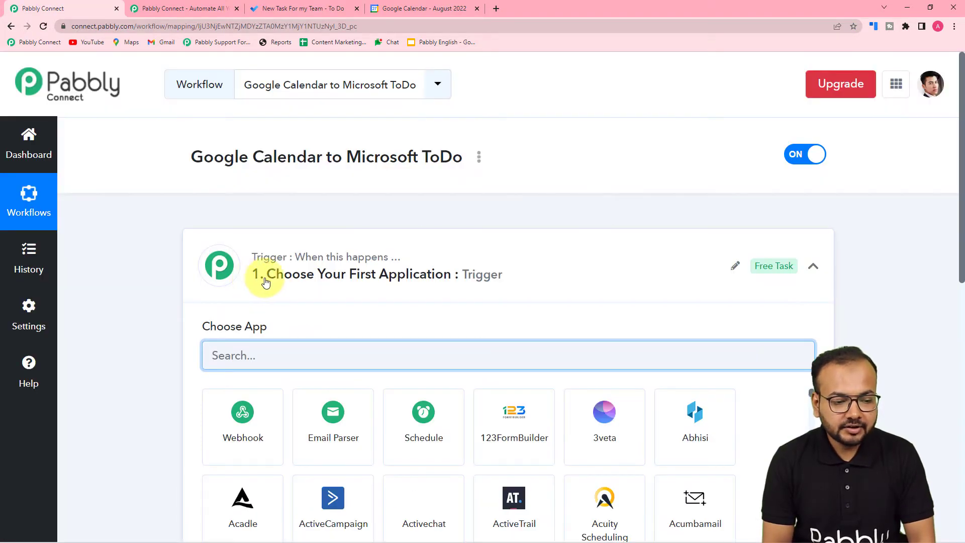
Examine the workflow's trigger and action sections and the applications each one offers
left_click(813, 266)
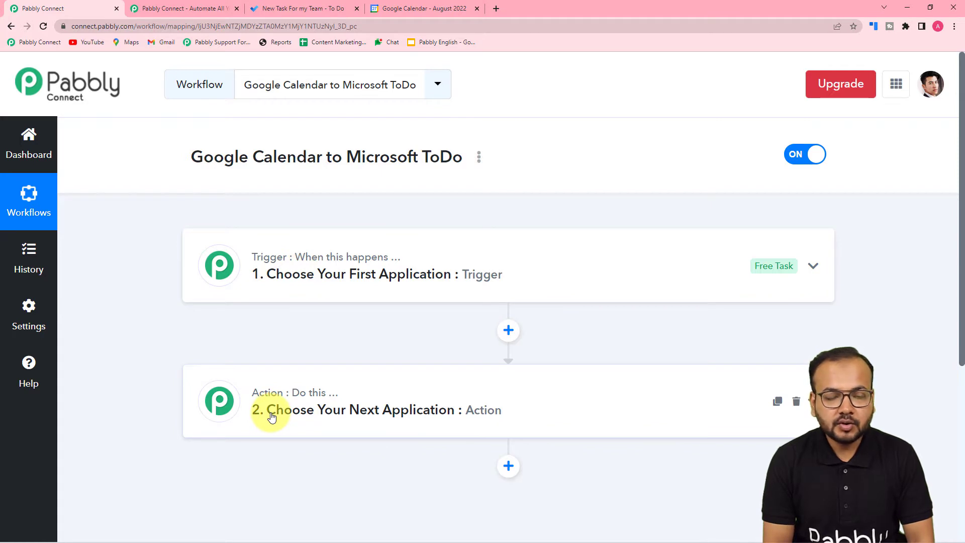
left_click(281, 286)
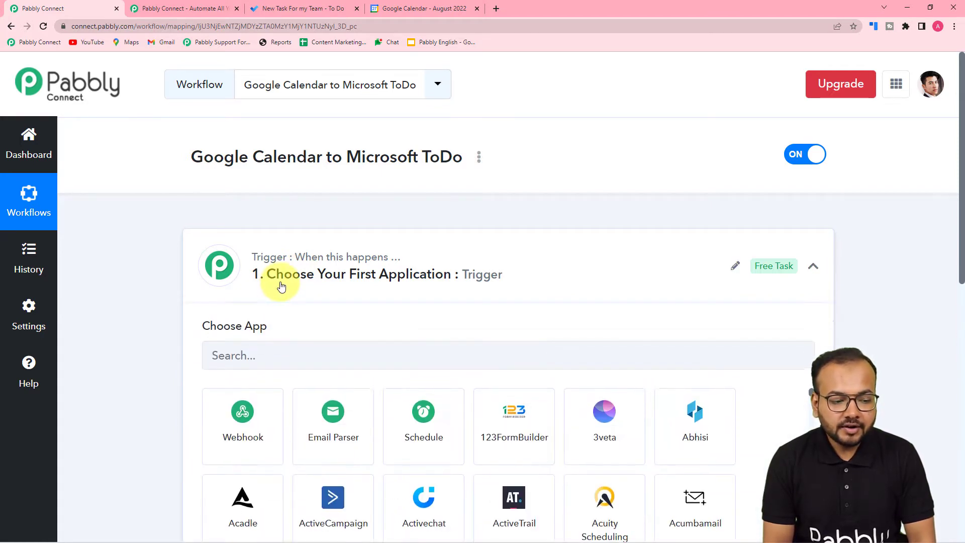
scroll(280, 280, "down", 2)
scroll(272, 185, "up", 1)
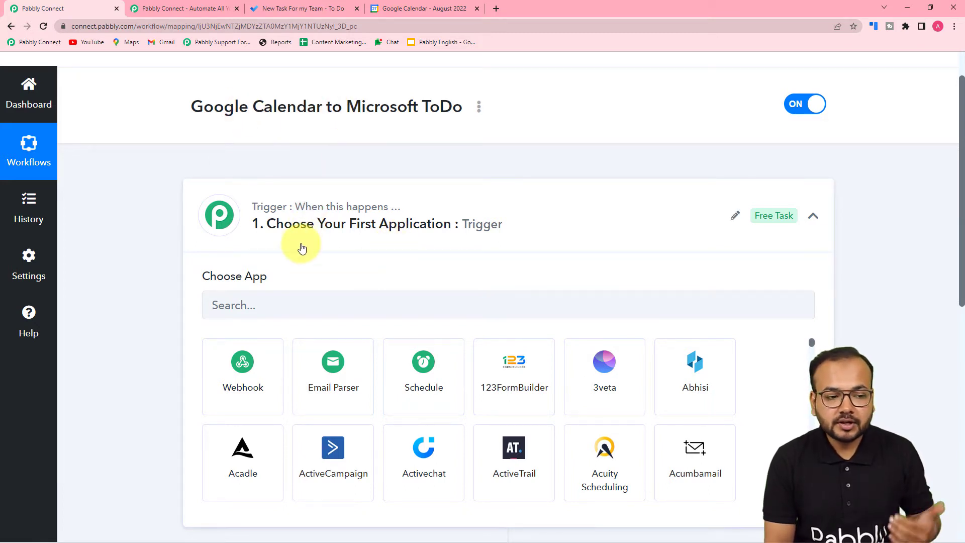
scroll(302, 246, "down", 2)
scroll(302, 244, "up", 2)
scroll(304, 246, "down", 7)
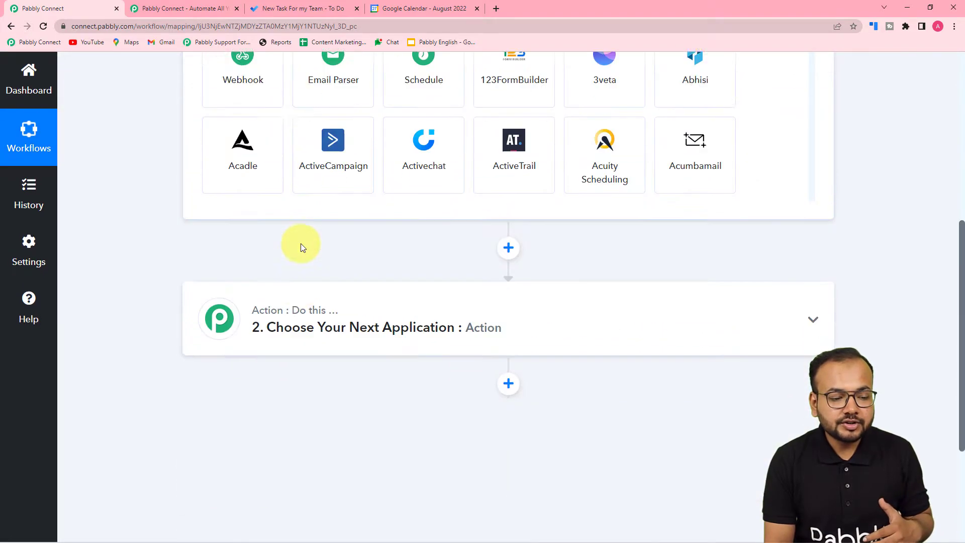
left_click(324, 285)
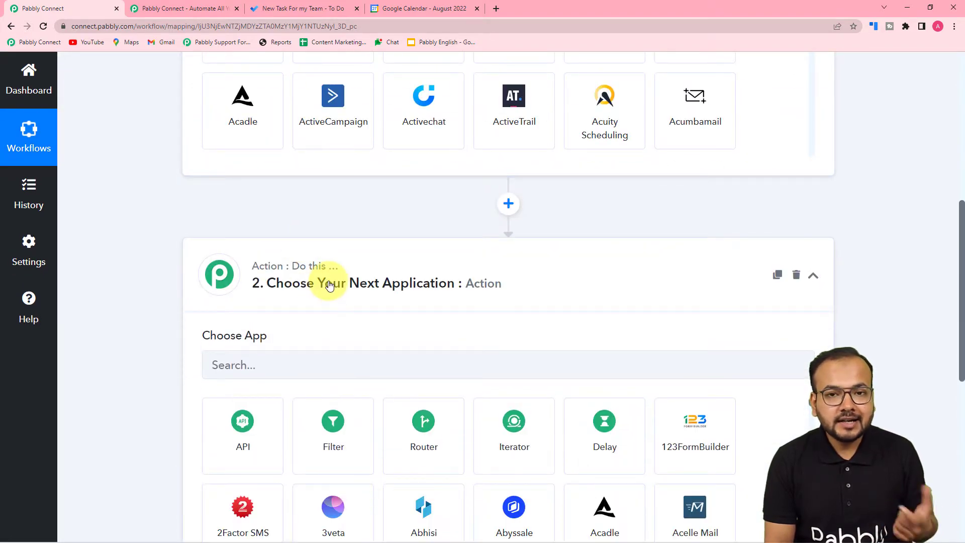
scroll(330, 285, "up", 7)
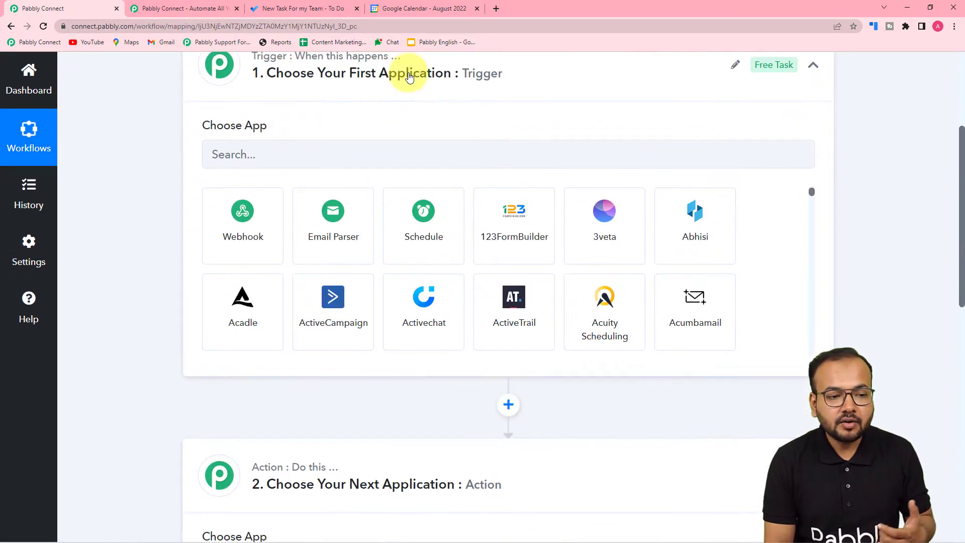
scroll(236, 302, "down", 1)
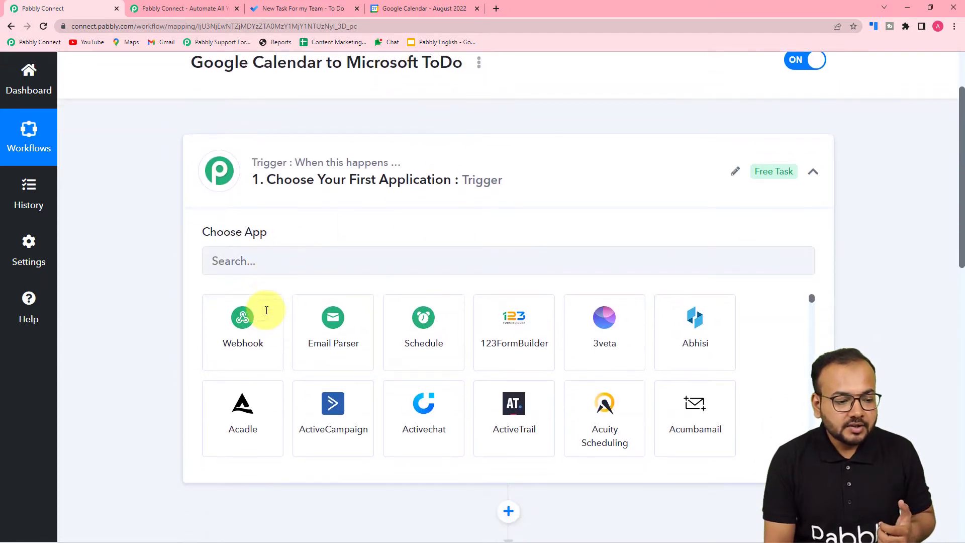
Set the trigger application to Google Calendar with New Event as the trigger event
left_click(272, 255)
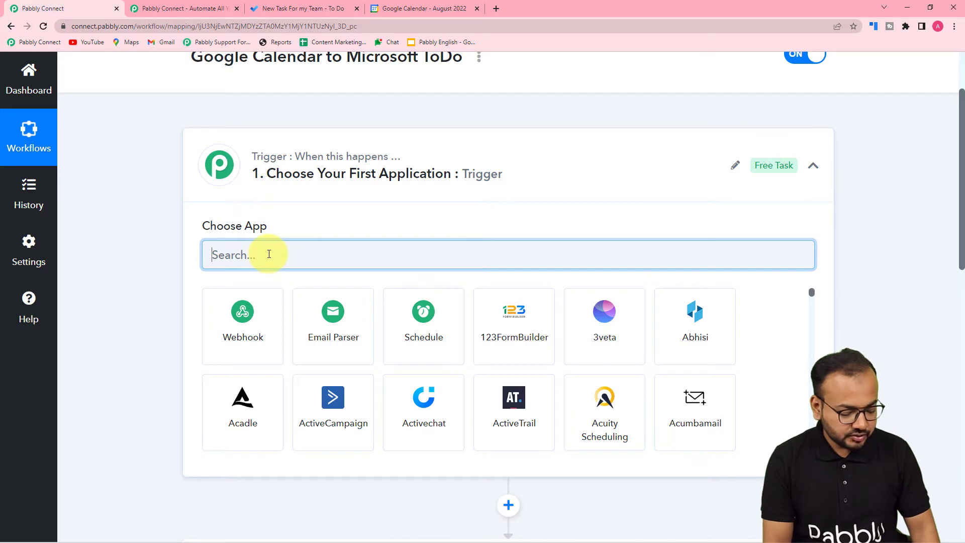
type("goog")
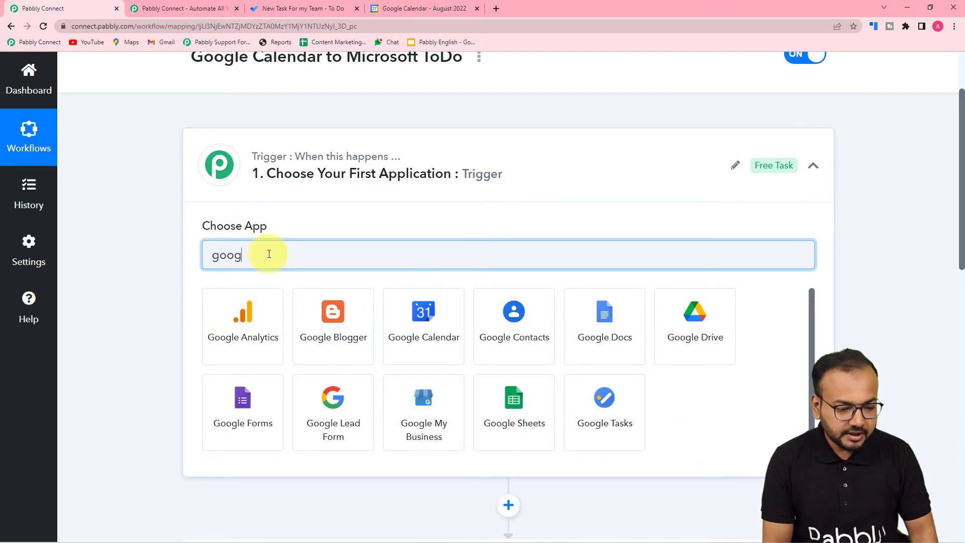
left_click(426, 332)
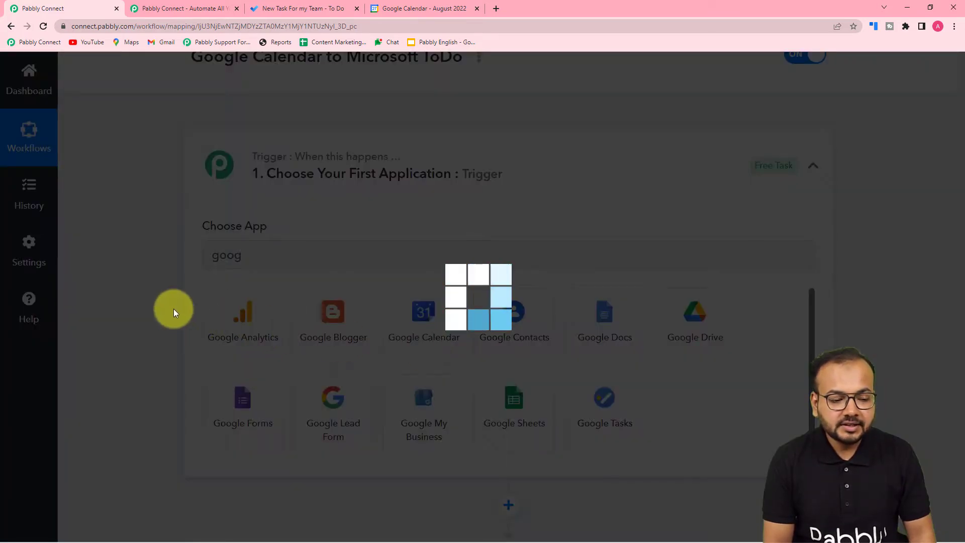
scroll(188, 303, "down", 2)
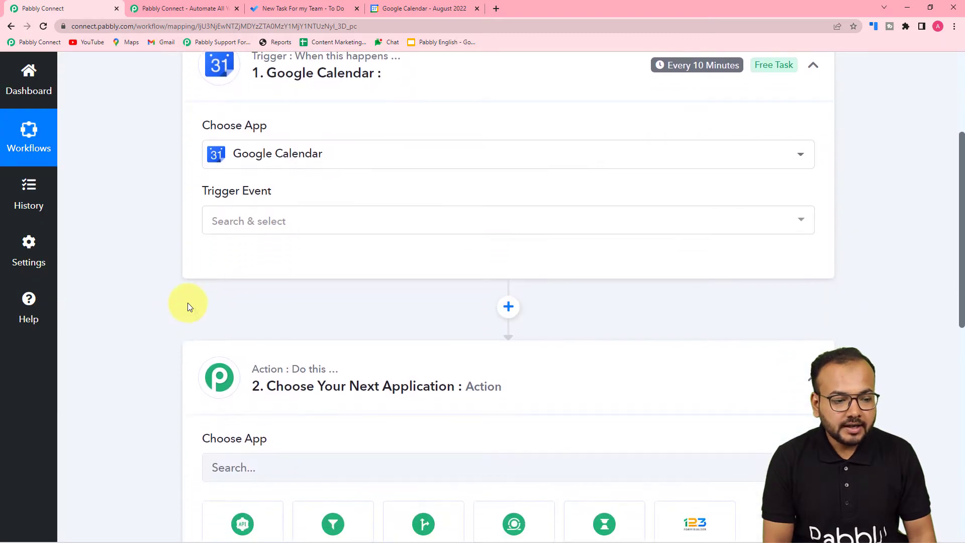
left_click(326, 219)
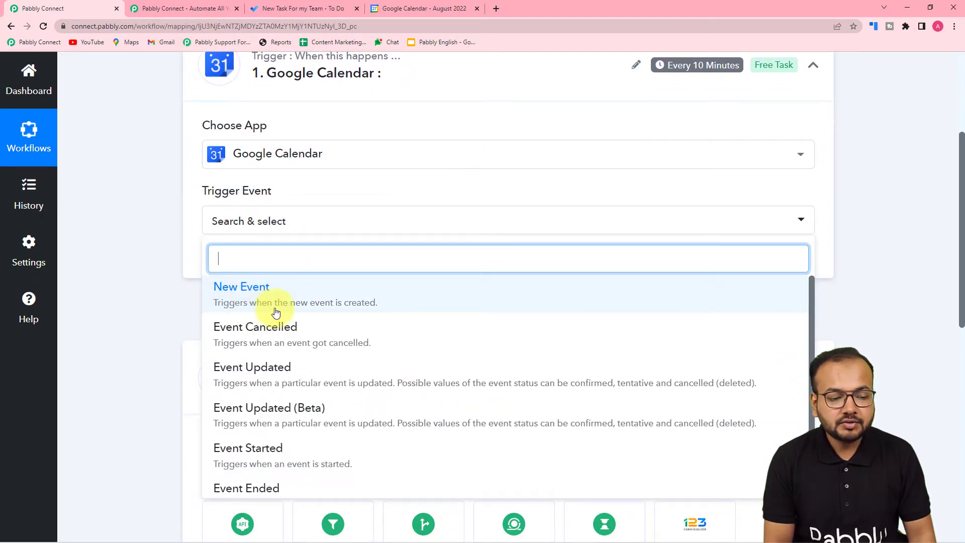
left_click(308, 308)
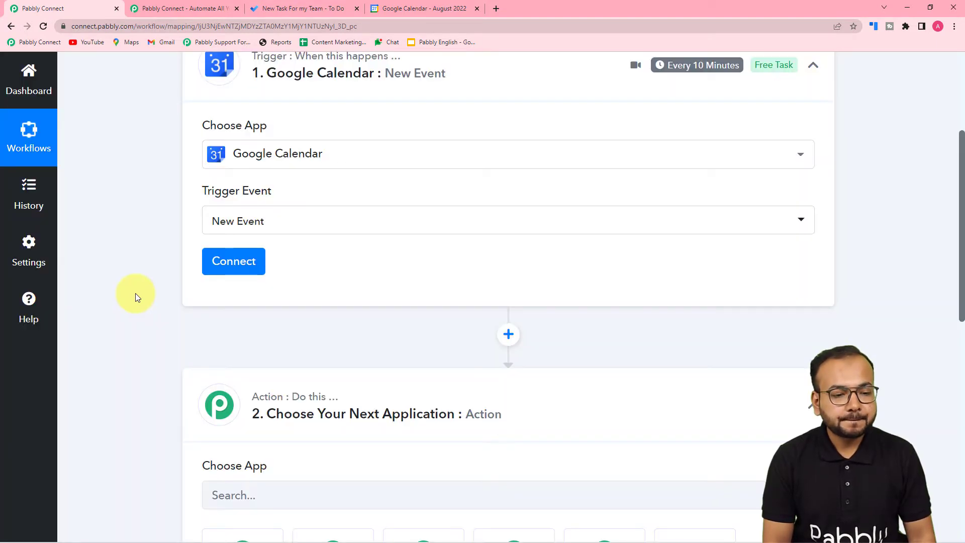
Check how often the trigger polls for data, and start adding a new Google Calendar connection for it
scroll(135, 294, "up", 2)
mouse_move(753, 159)
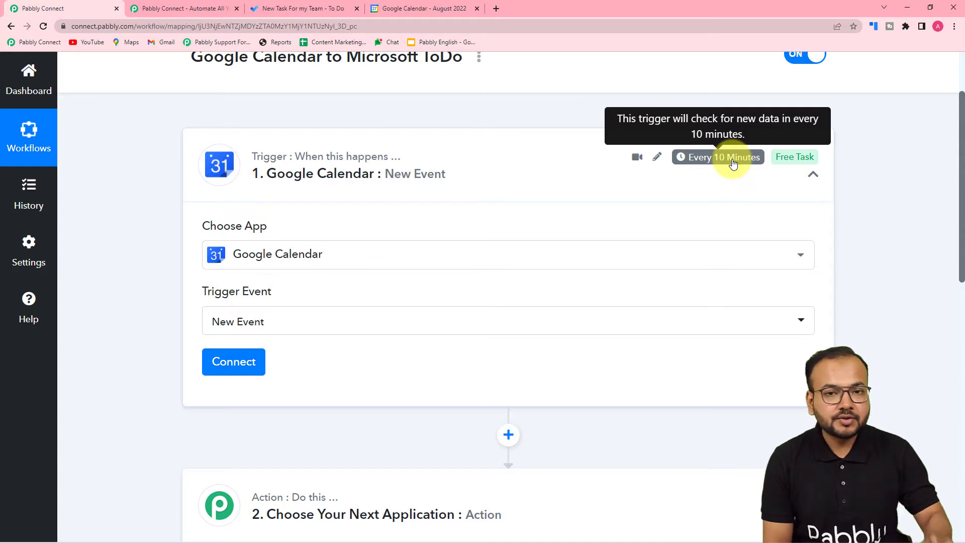
scroll(140, 142, "down", 2)
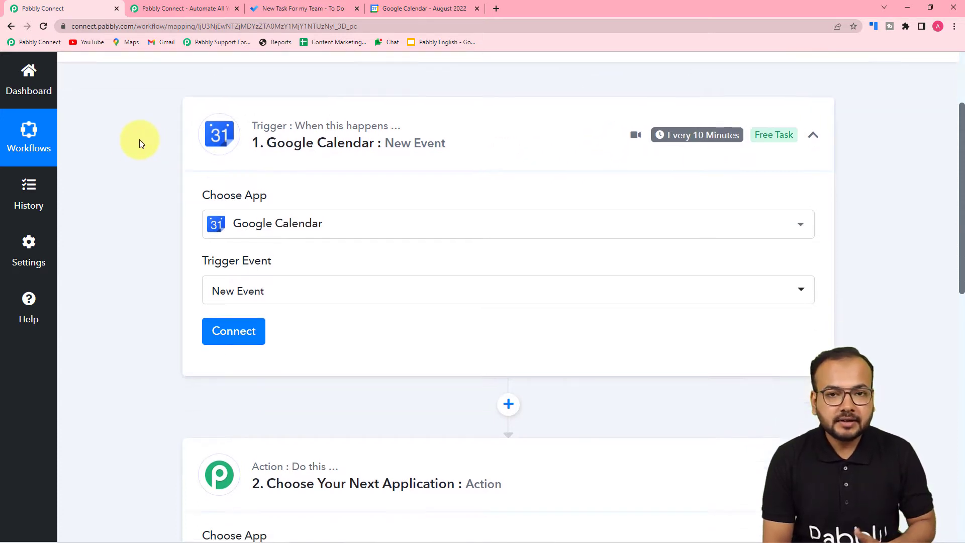
scroll(140, 143, "down", 2)
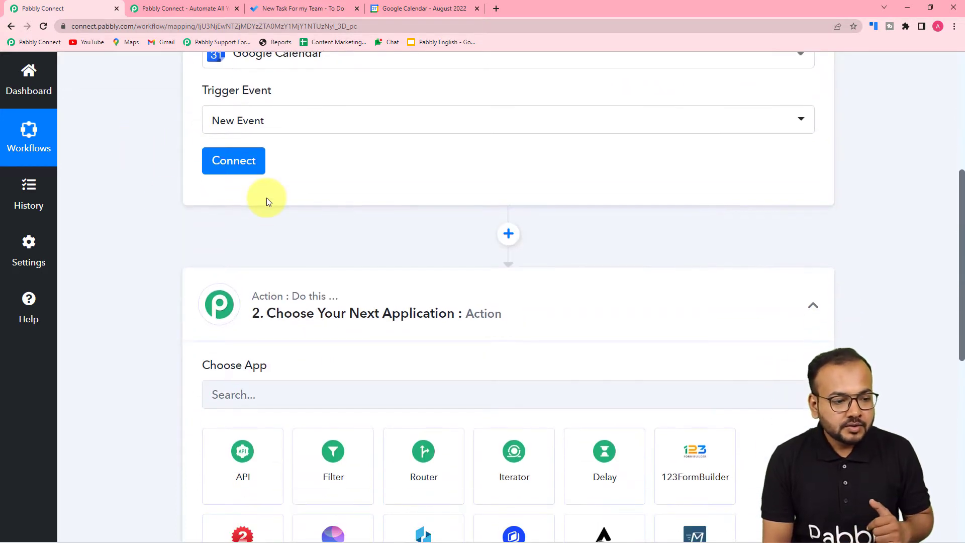
scroll(266, 197, "down", 2)
scroll(233, 142, "up", 2)
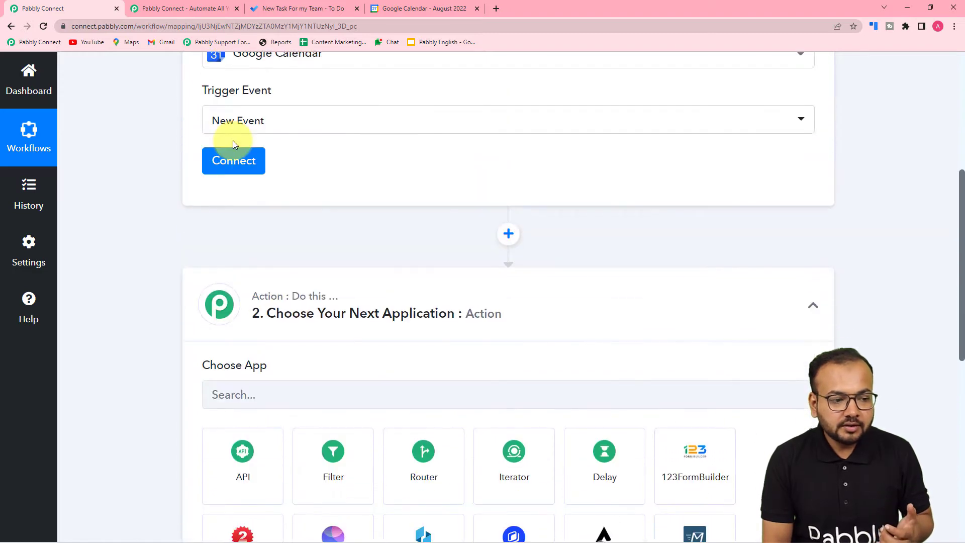
left_click(235, 170)
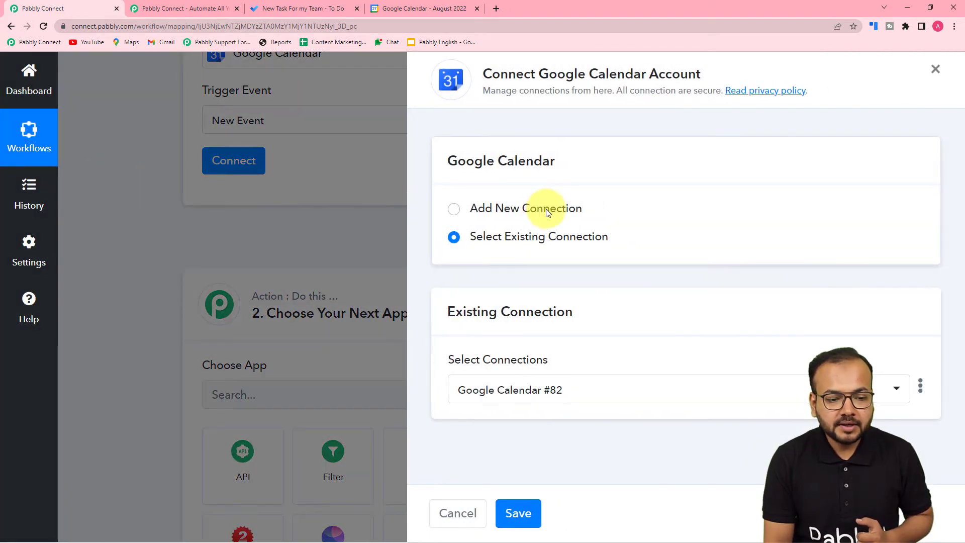
left_click(455, 209)
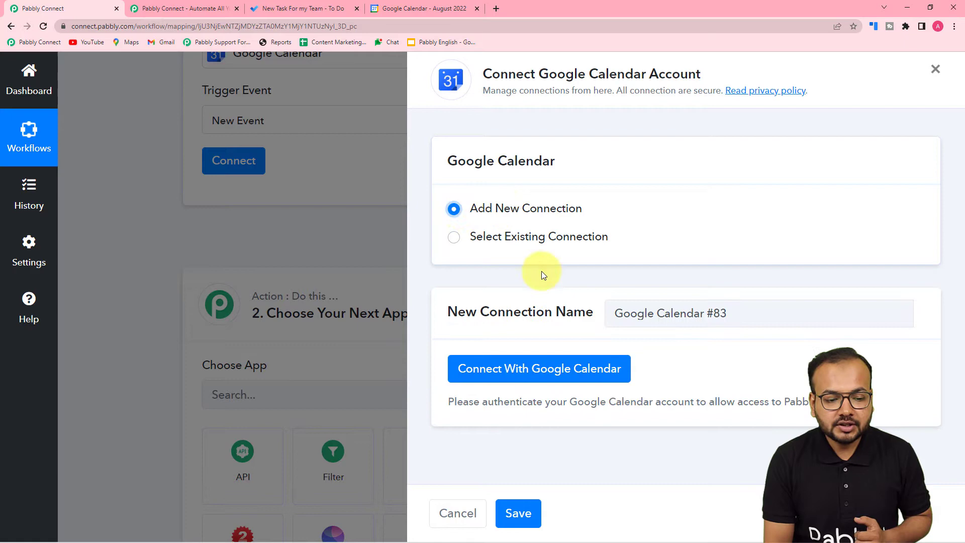
left_click(528, 368)
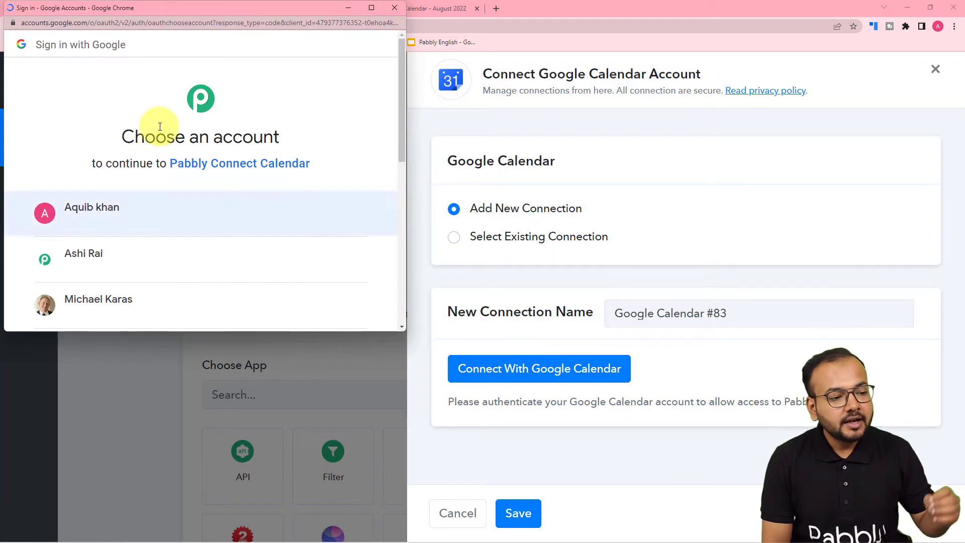
Choose the Google account that holds the calendars and grant Pabbly Connect Calendar the requested access
left_click(106, 259)
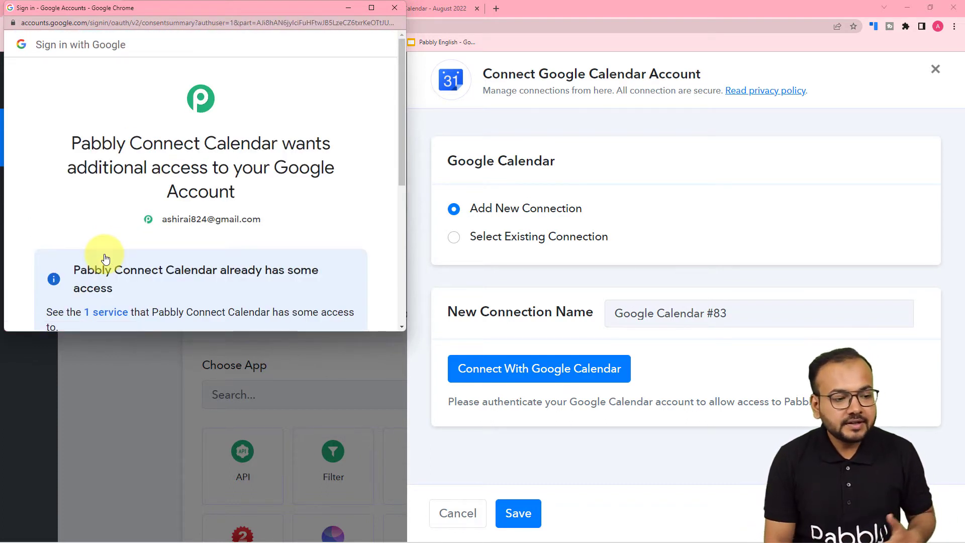
scroll(105, 258, "down", 2)
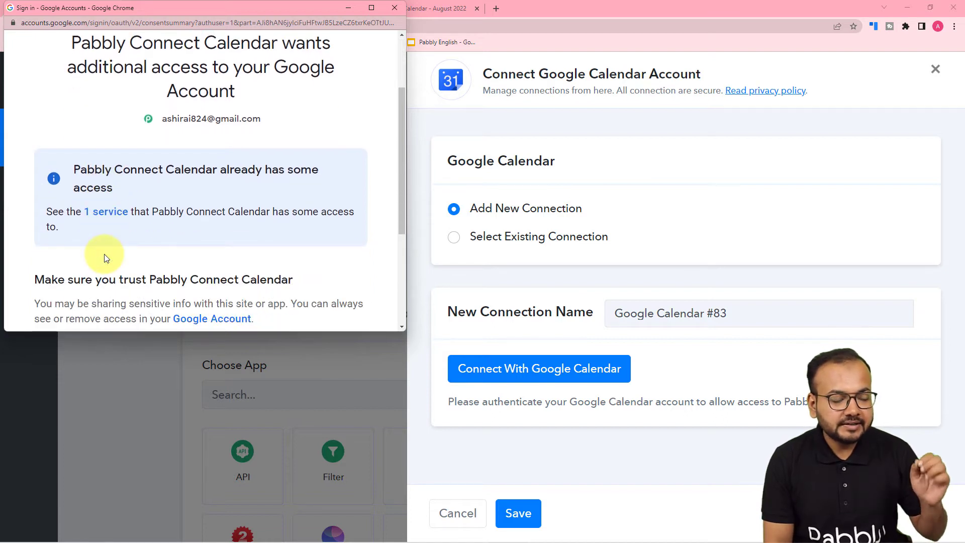
scroll(126, 252, "down", 2)
scroll(171, 249, "down", 2)
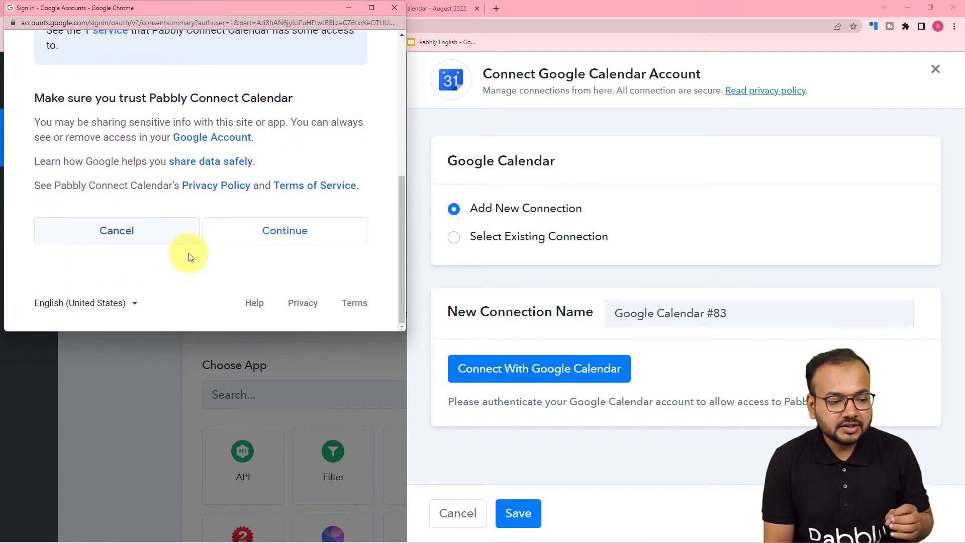
left_click(255, 240)
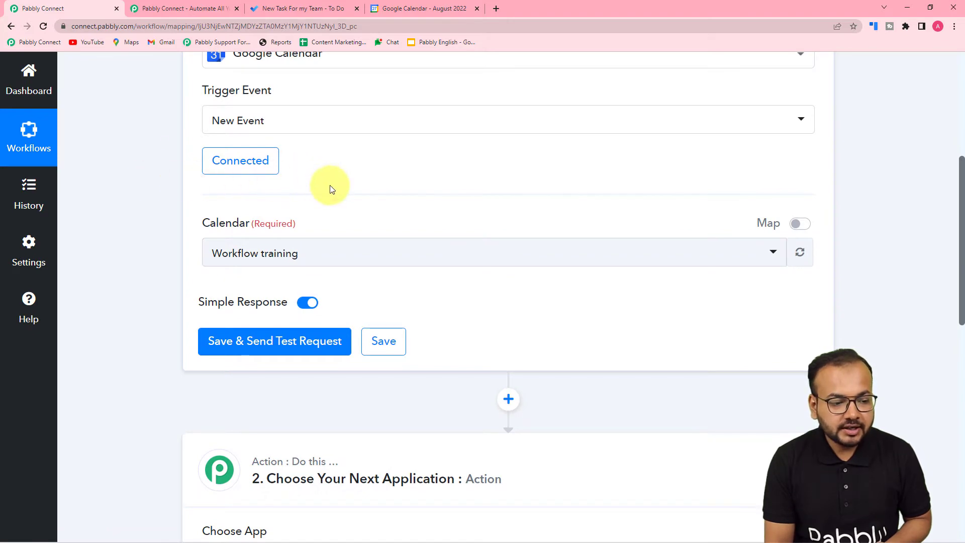
Switch to Google Calendar to check which calendars the account has, and return to the Pabbly Connect workflow
scroll(342, 194, "down", 3)
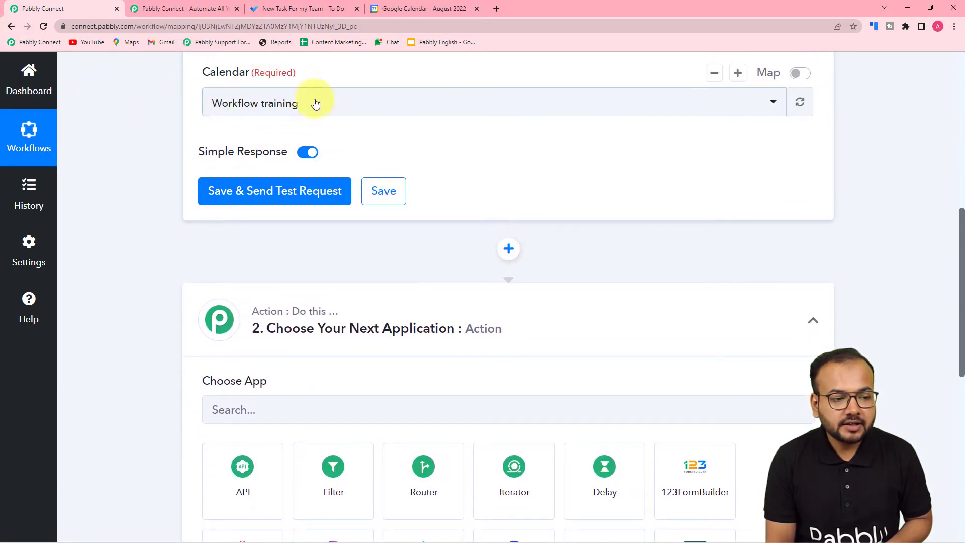
left_click(387, 9)
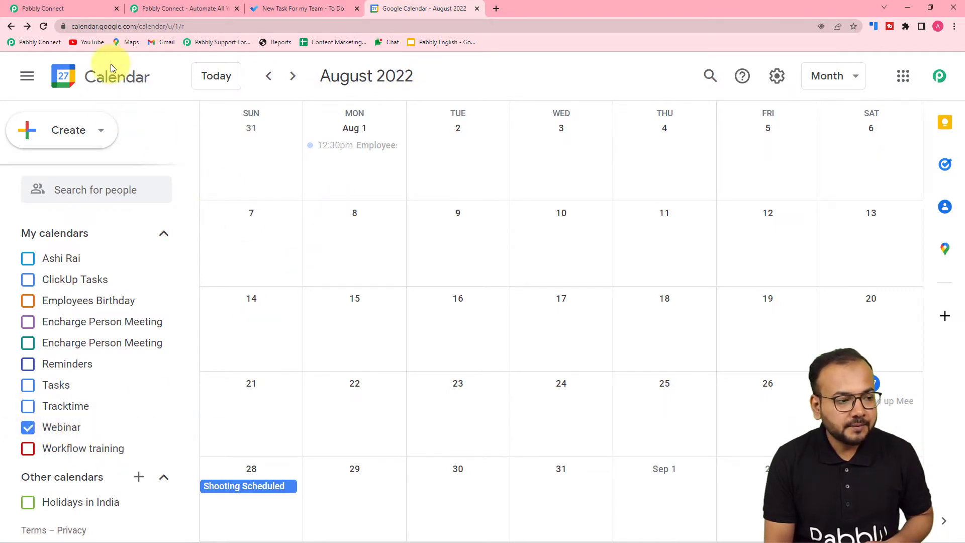
left_click(93, 7)
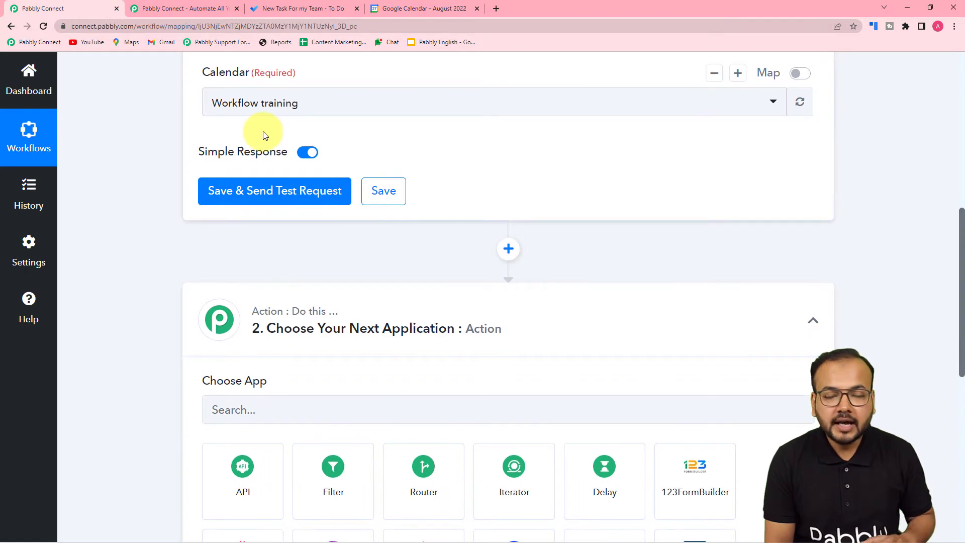
Look over the events in Google Calendar and the task list in Microsoft To Do, and return to the Pabbly Connect workflow
left_click(403, 7)
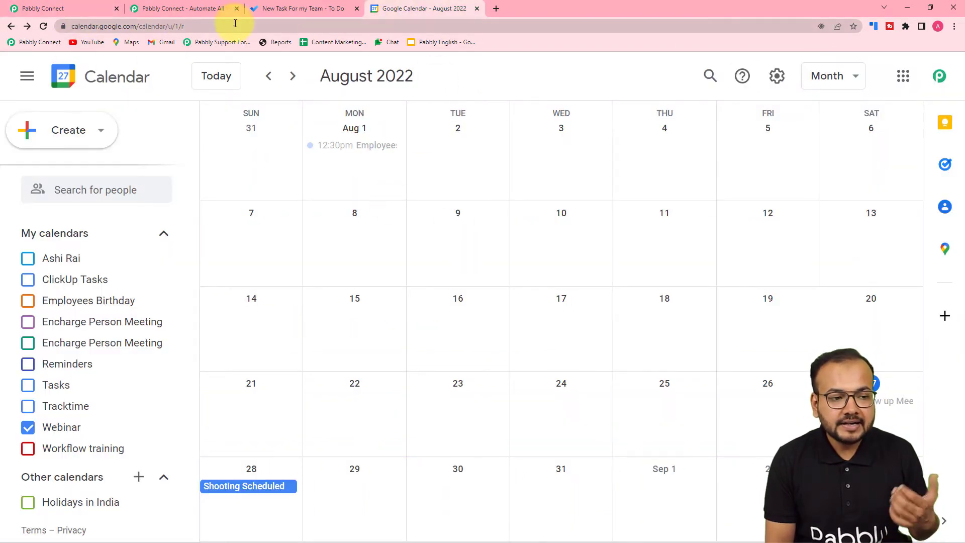
left_click(304, 8)
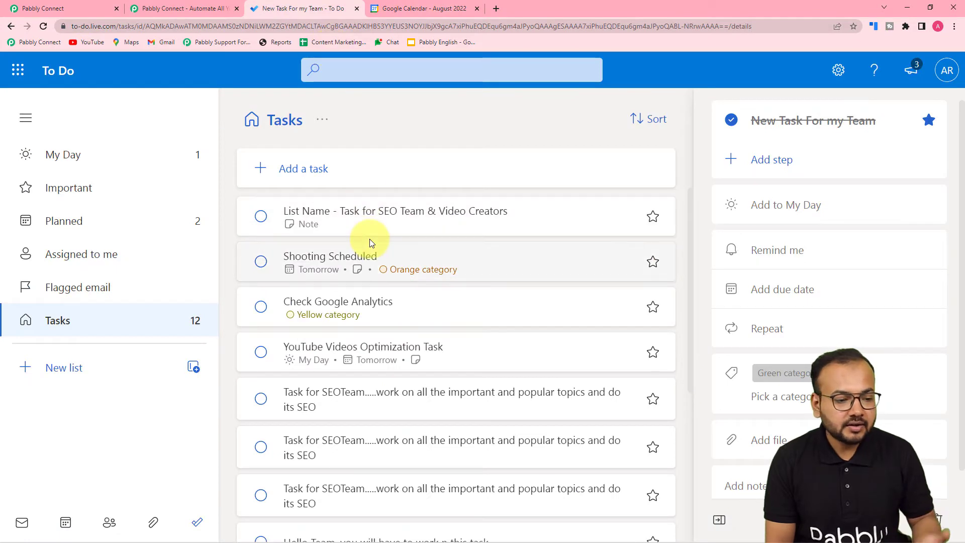
left_click(53, 5)
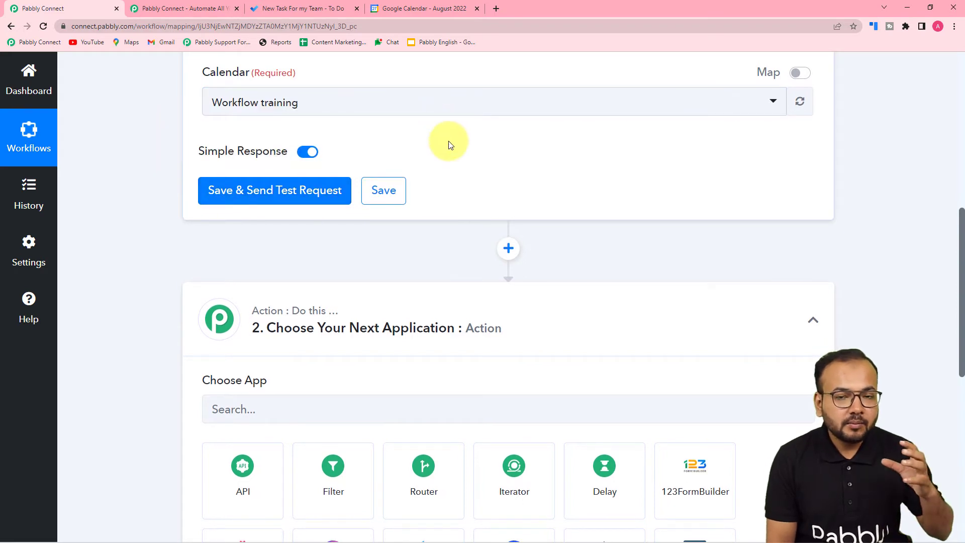
left_click(411, 9)
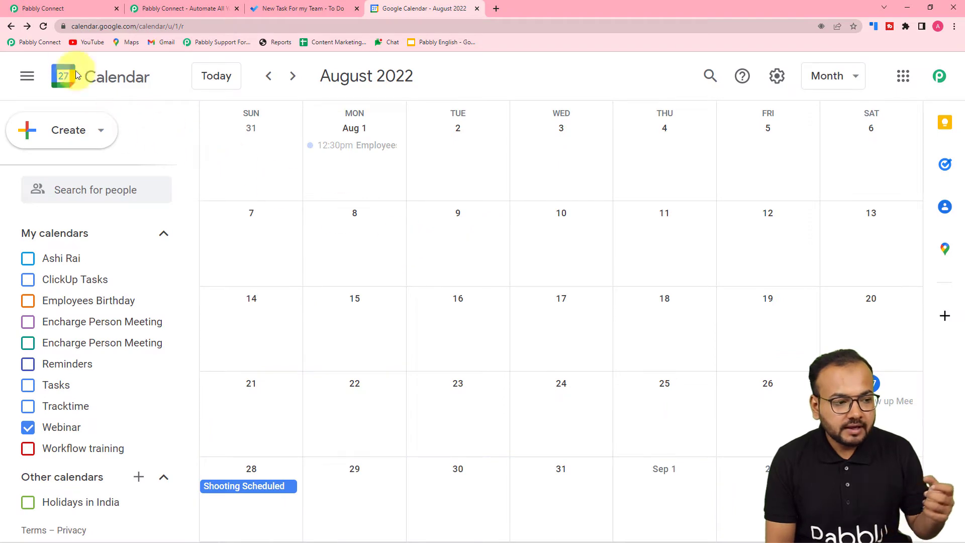
left_click(61, 10)
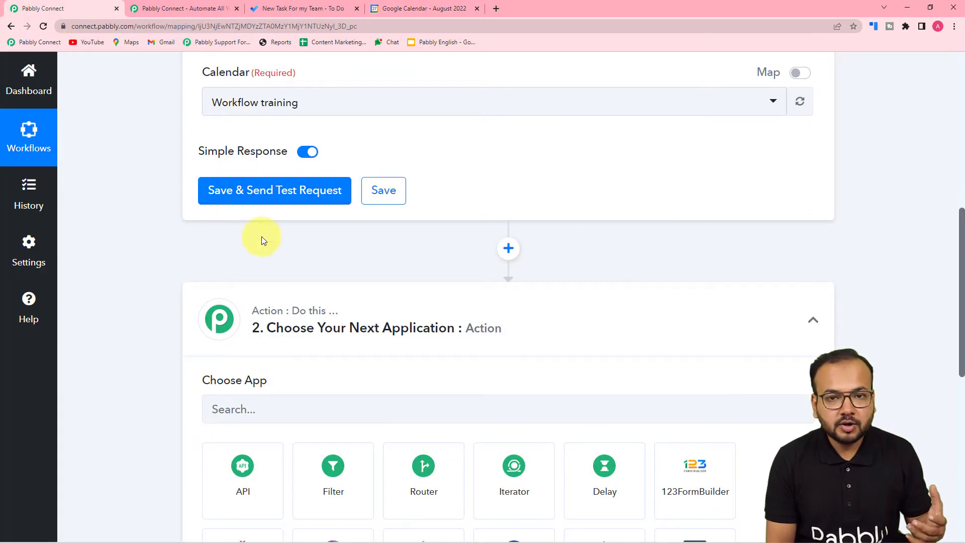
Switch to Google Calendar and start a new event titled "New Short Film Shoot" on August 30
left_click(423, 11)
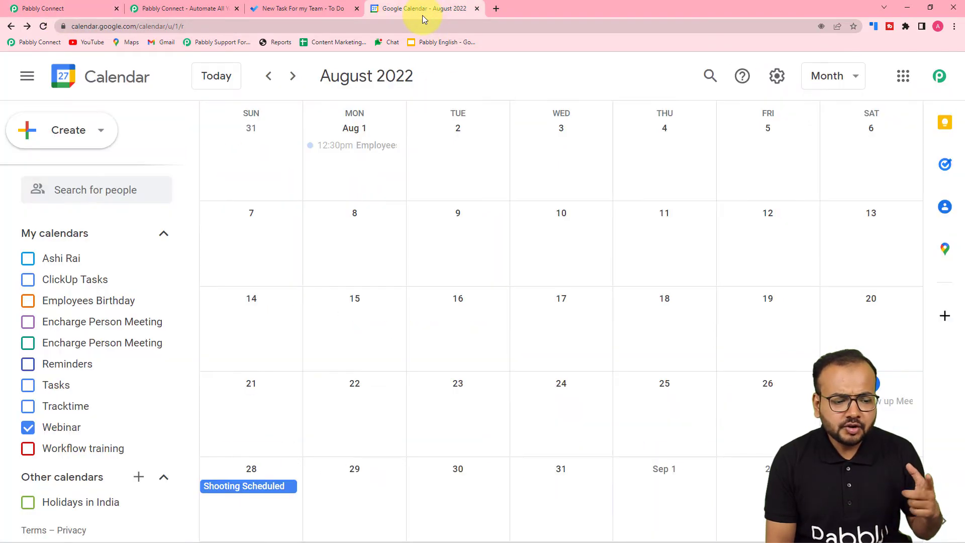
left_click(460, 478)
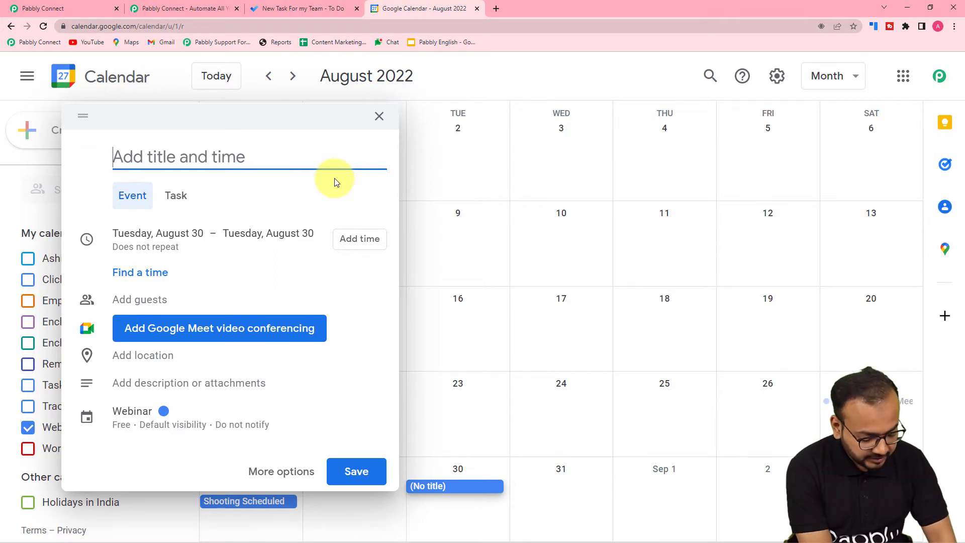
type("New ")
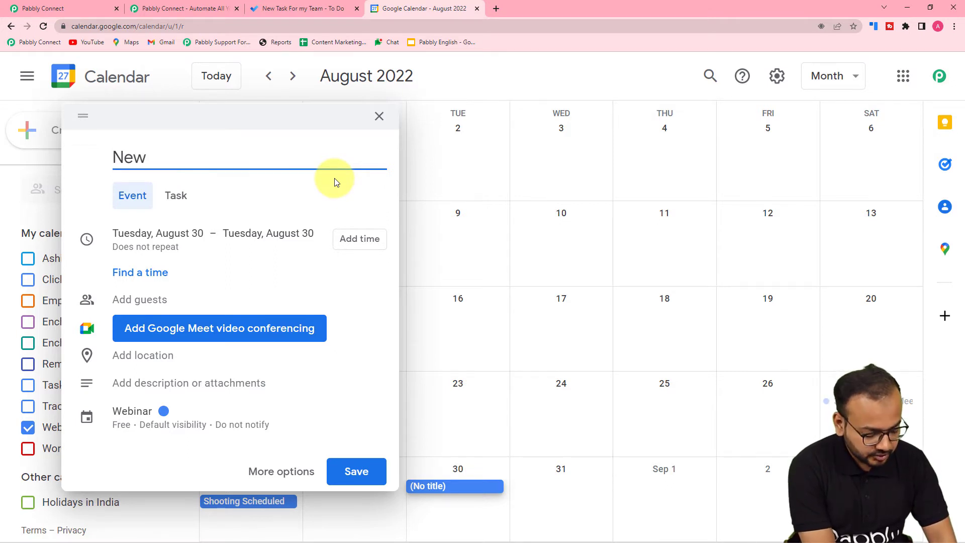
type("Short ")
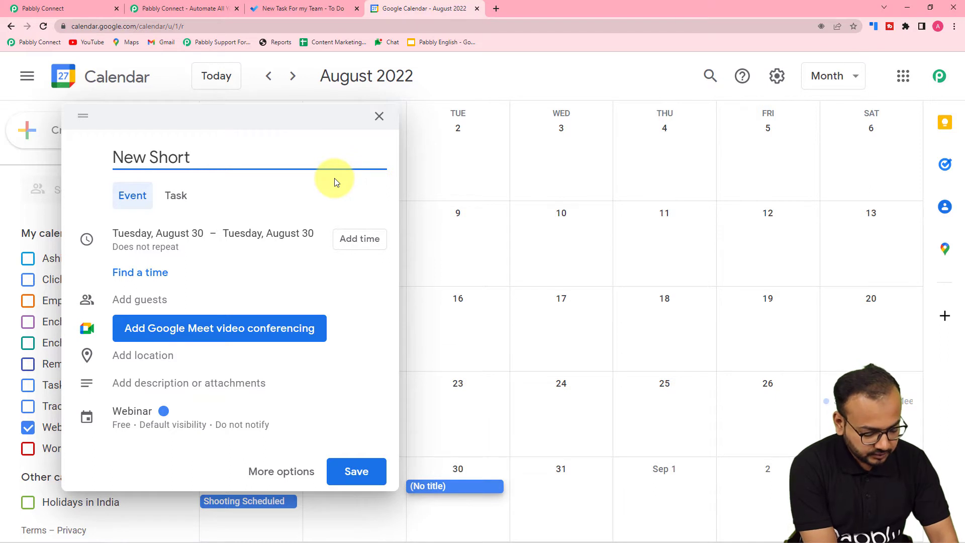
type("Film S")
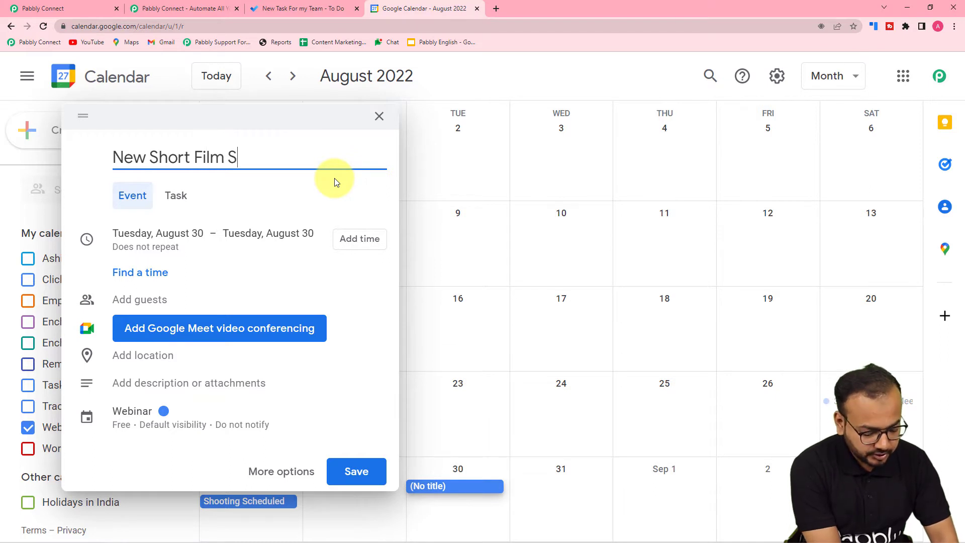
type("hoot")
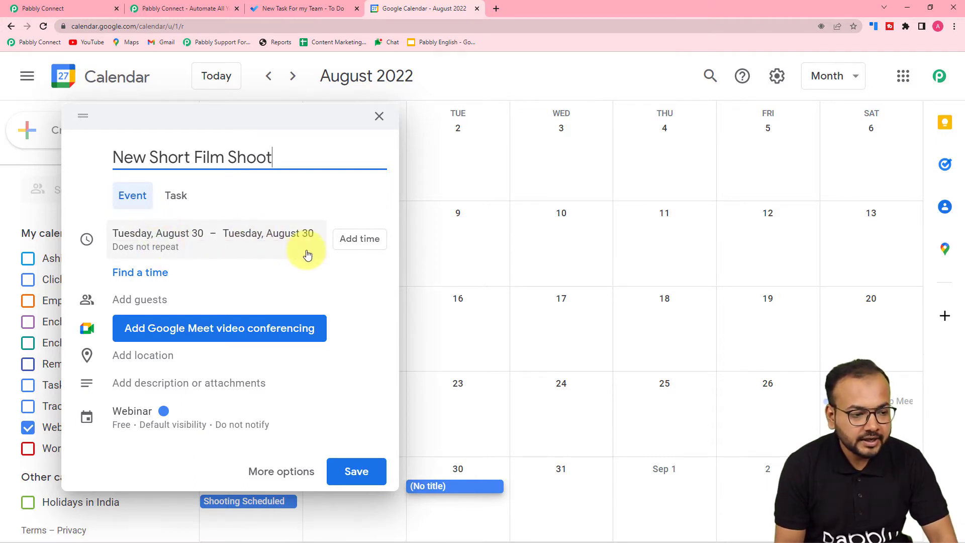
Add the demo contact's suggested e-mail as a guest and set the event's location to Indonesia
left_click(139, 309)
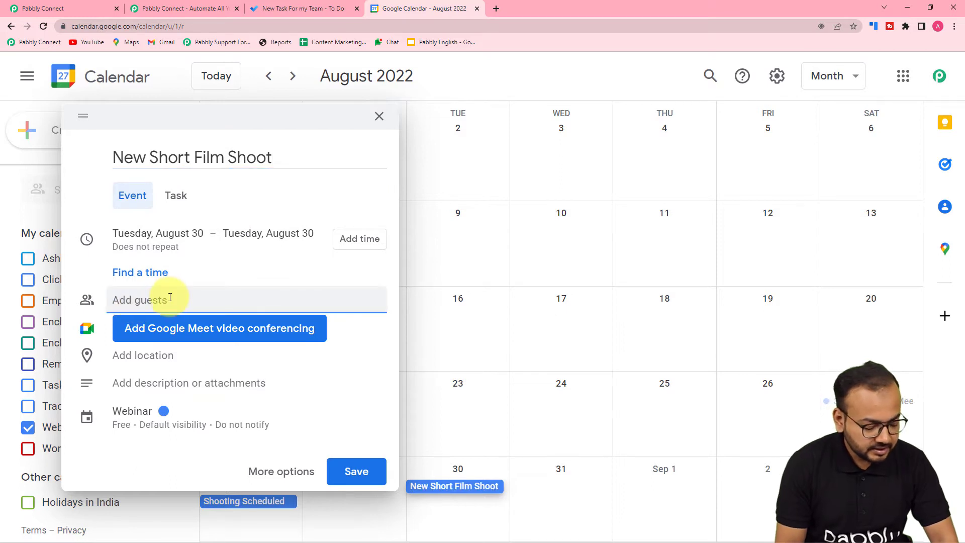
type("de")
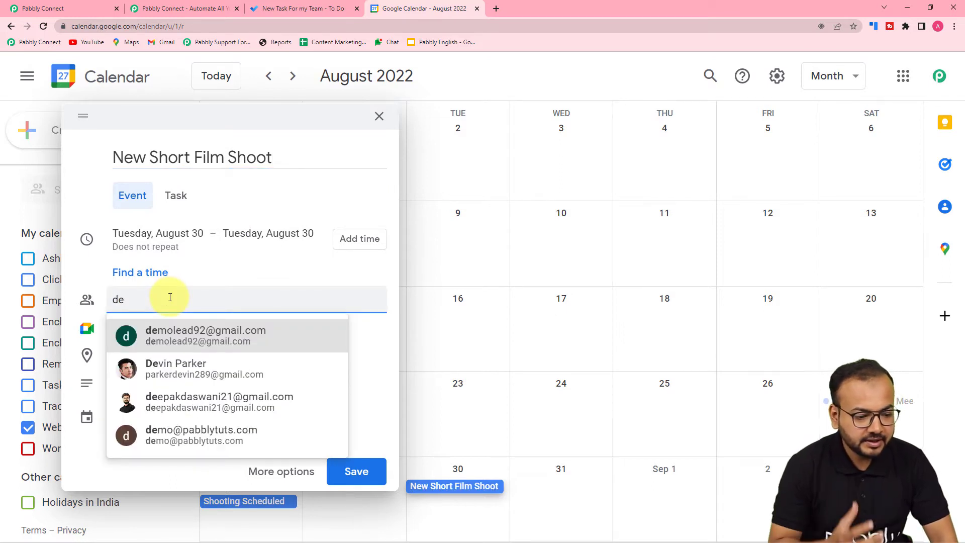
left_click(165, 436)
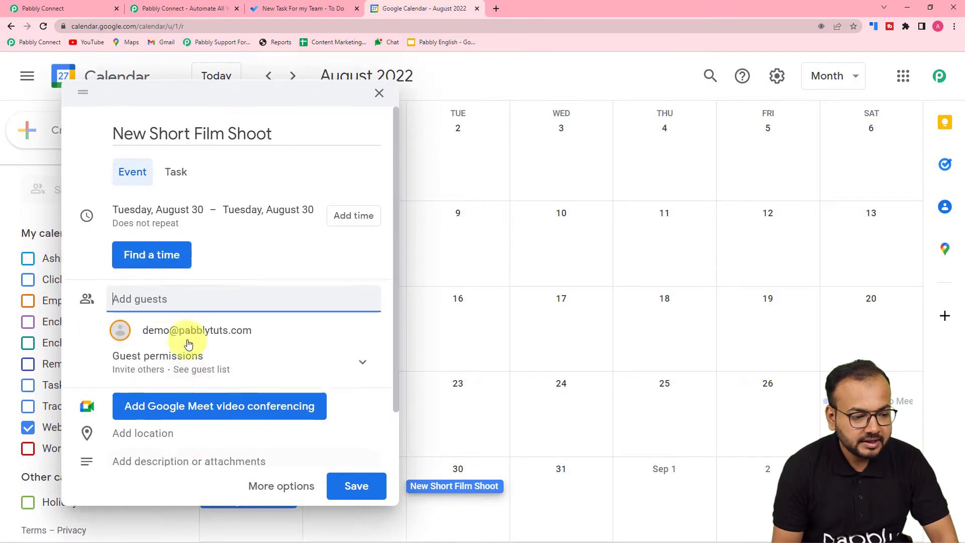
scroll(167, 295, "down", 3)
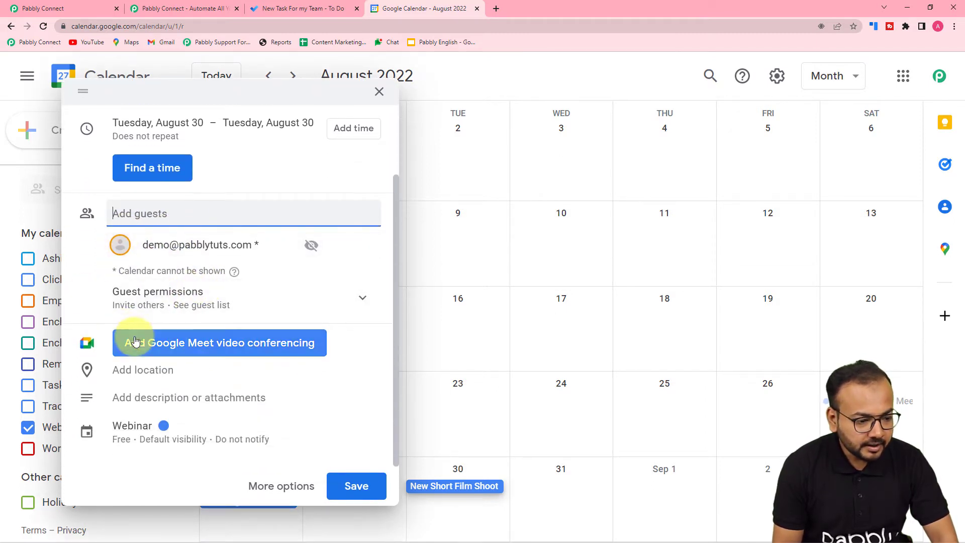
left_click(156, 374)
type("ndo")
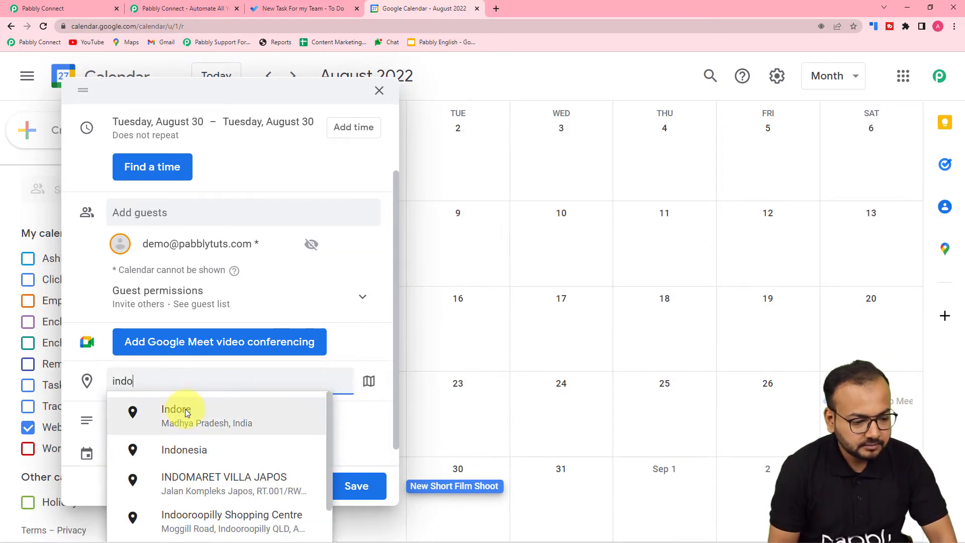
left_click(186, 443)
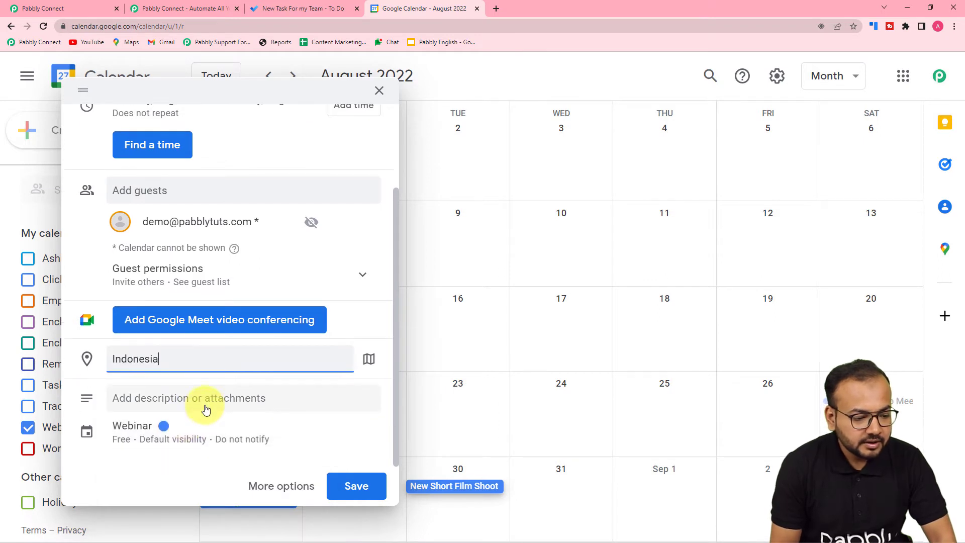
Enter the description "A new short films shoot is scheduled to happen in indonesia from today." and save the event without sending invitations
left_click(161, 401)
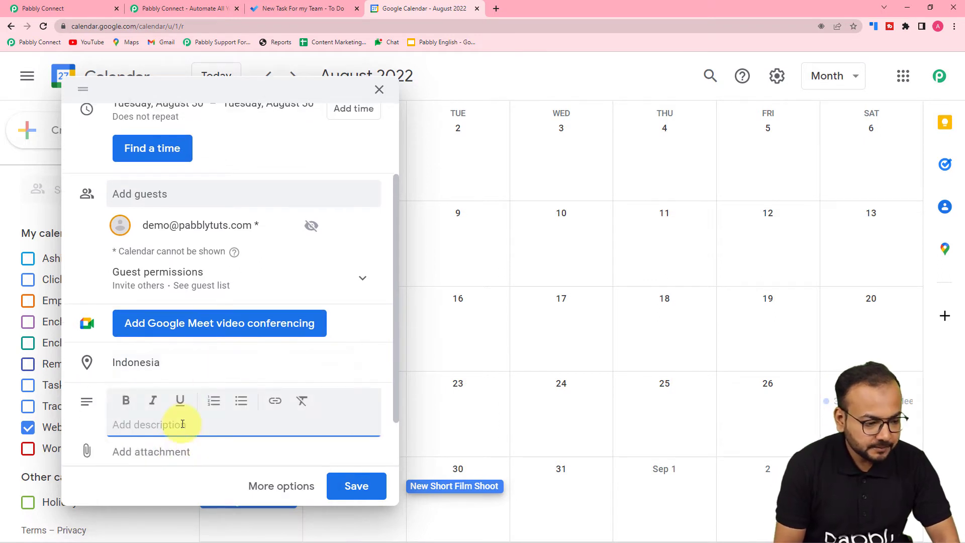
type("A new short films shoot is scheduled to happen in indonesia from today.")
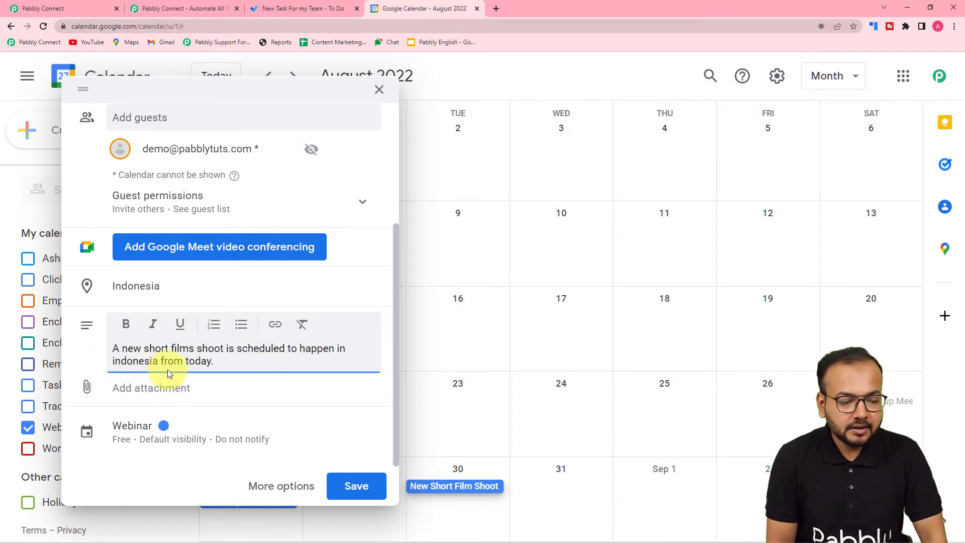
scroll(232, 373, "up", 4)
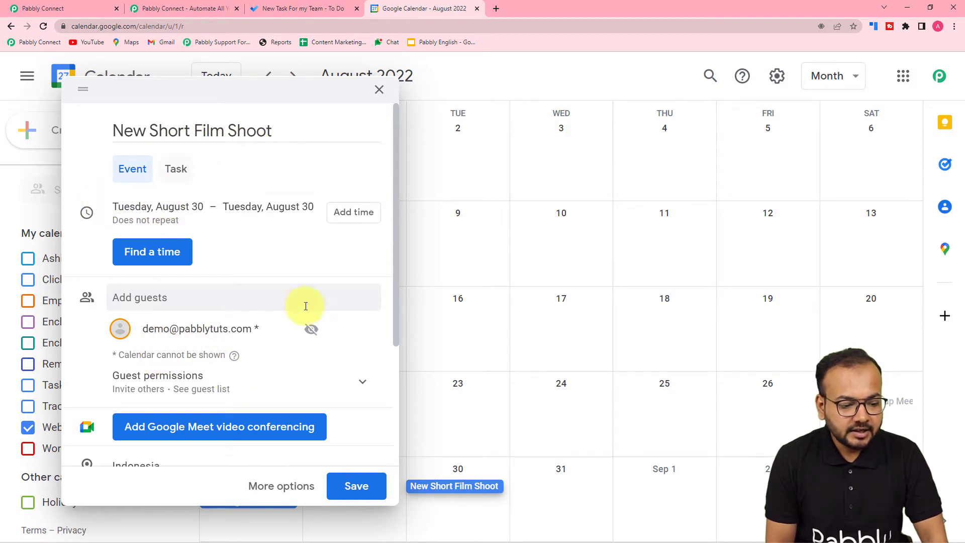
left_click(351, 487)
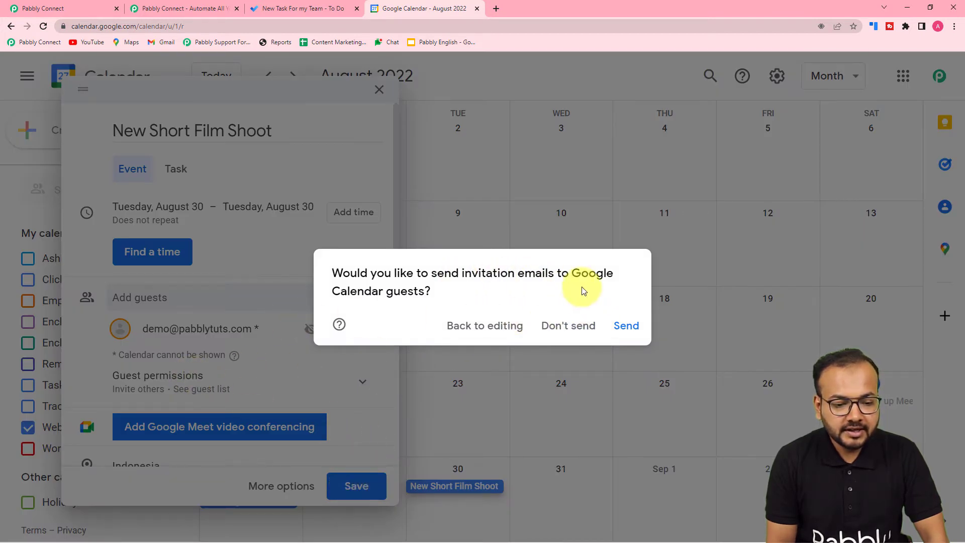
left_click(570, 326)
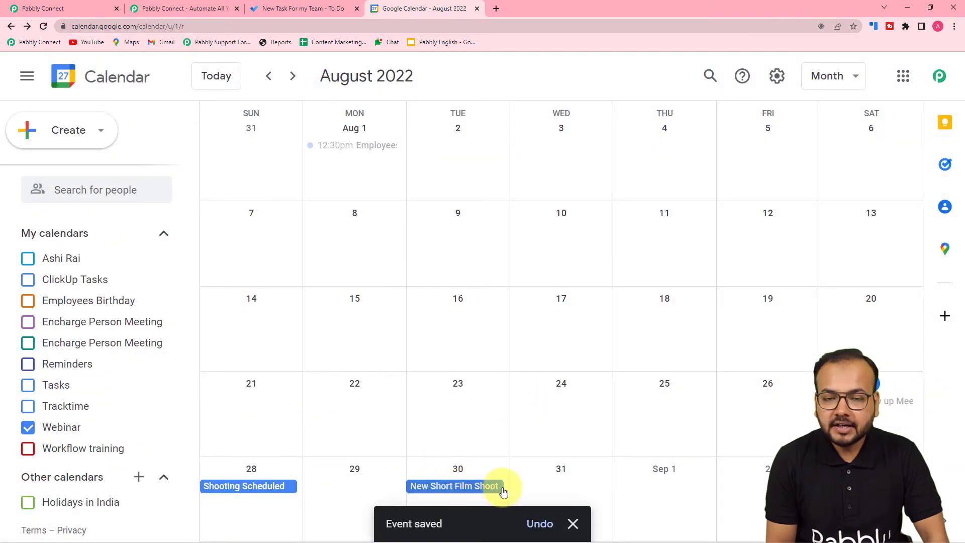
Switch to the Pabbly Connect workflow, set the Google Calendar trigger's calendar to Webinar, and save and send a test request
left_click(79, 8)
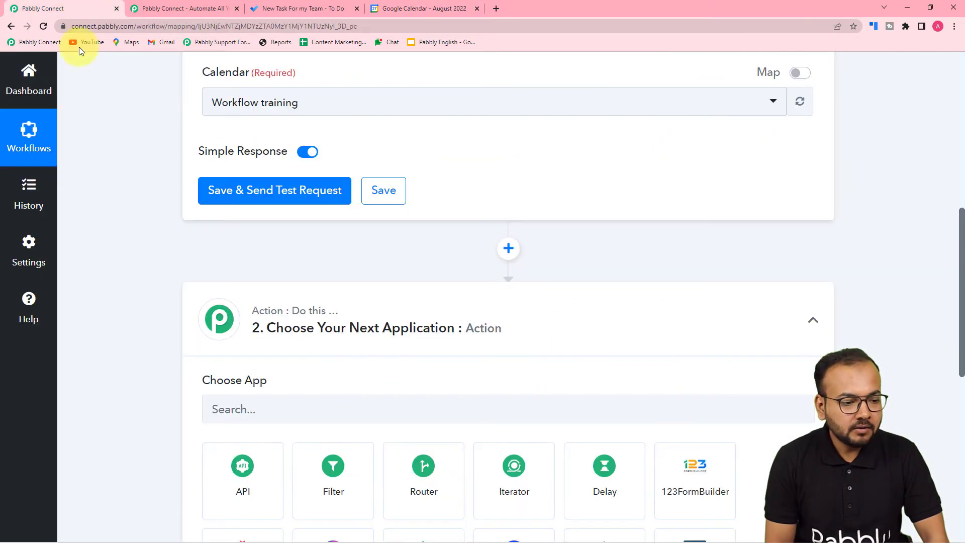
left_click(235, 195)
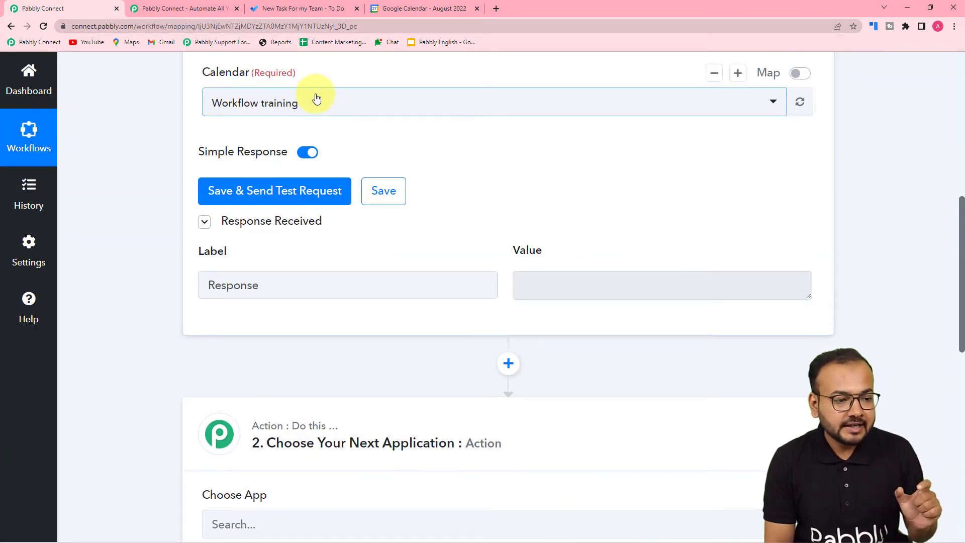
scroll(319, 97, "up", 1)
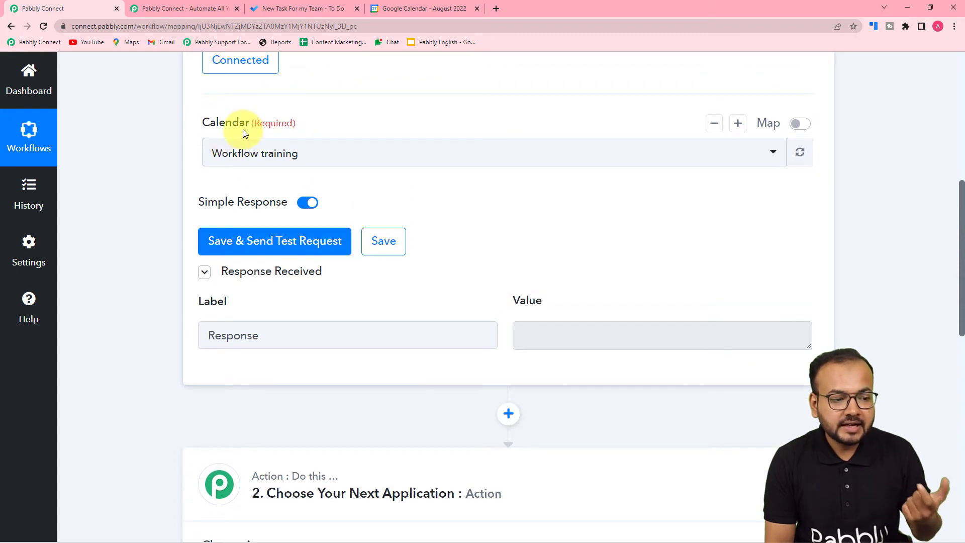
left_click(273, 158)
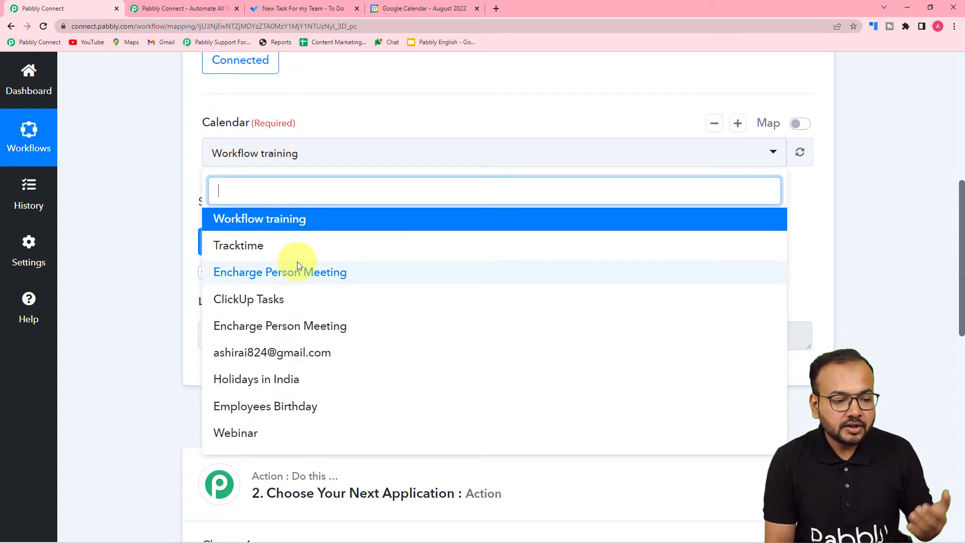
scroll(297, 265, "down", 3)
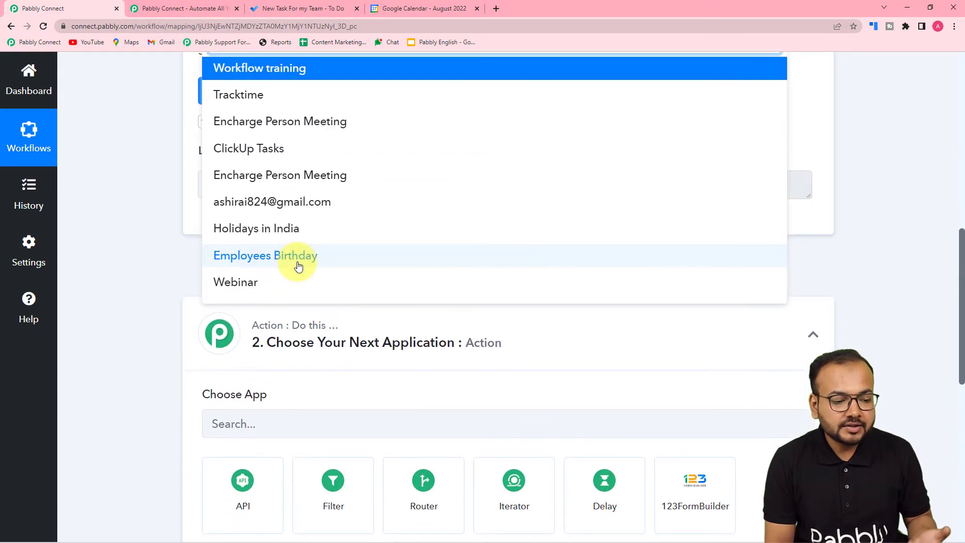
left_click(227, 289)
scroll(135, 179, "down", 4)
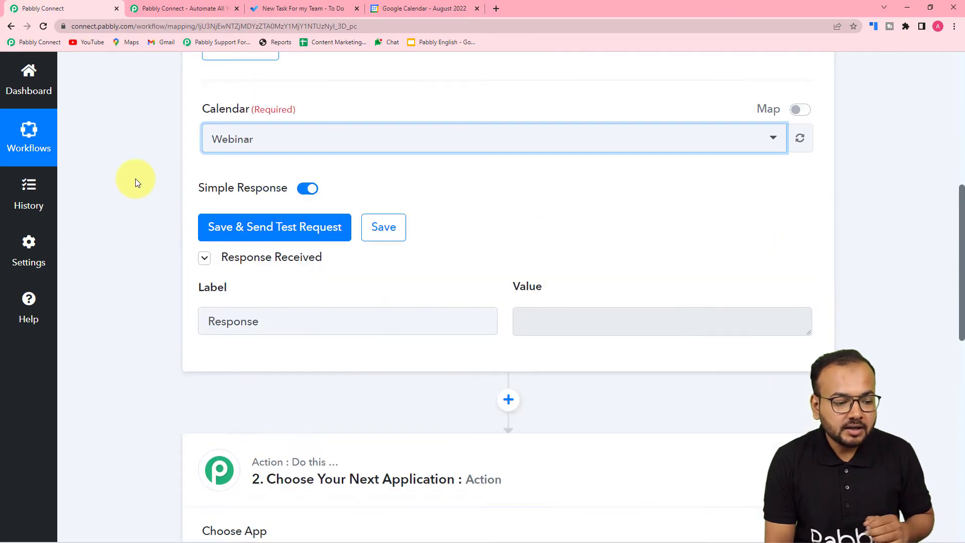
left_click(243, 201)
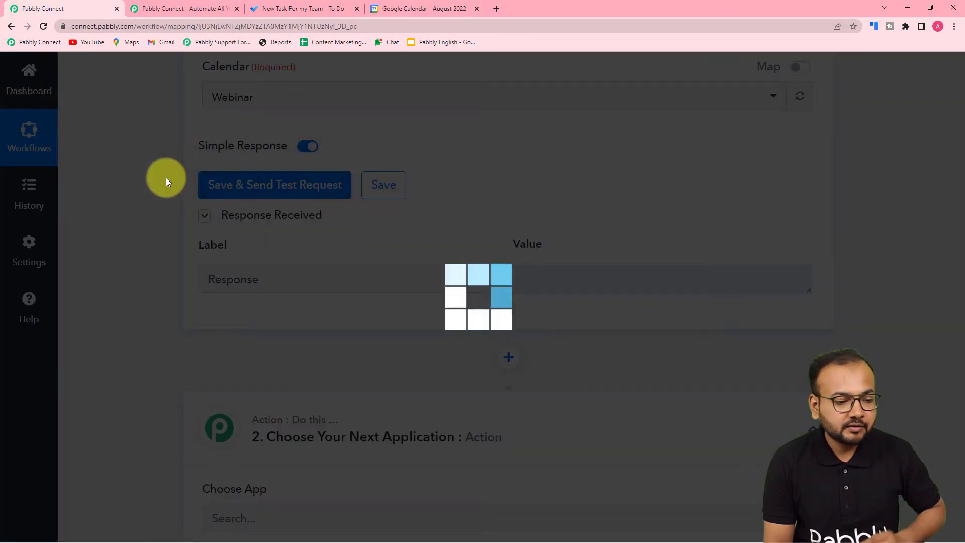
Check the trigger response's summary, description, location and dates against the event in Google Calendar, and go to the workflow's action step
scroll(168, 181, "down", 5)
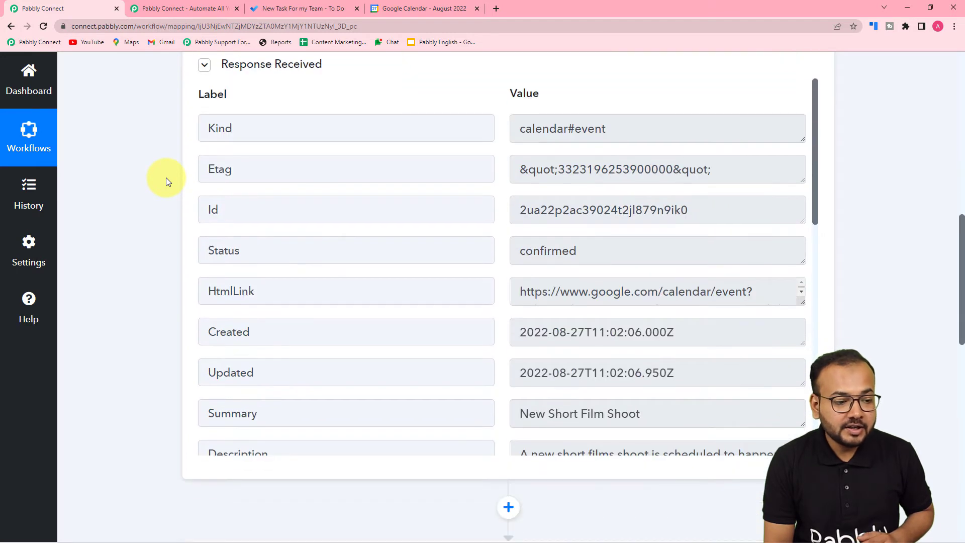
scroll(419, 157, "down", 3)
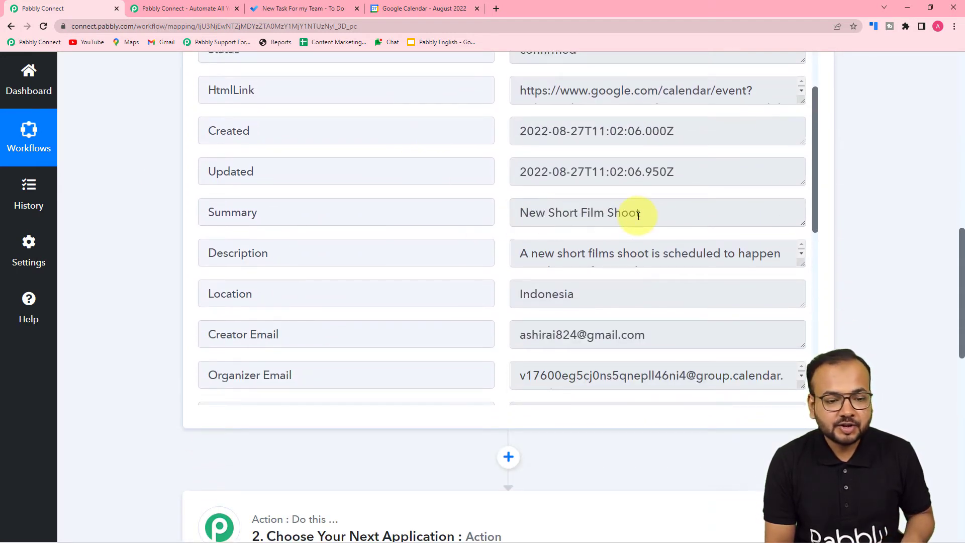
scroll(638, 215, "down", 1)
left_click(411, 9)
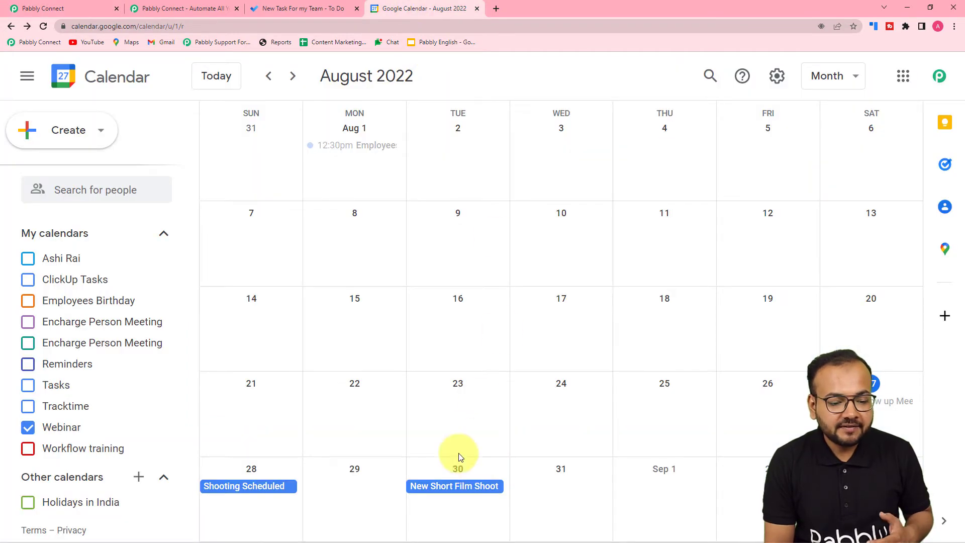
left_click(101, 9)
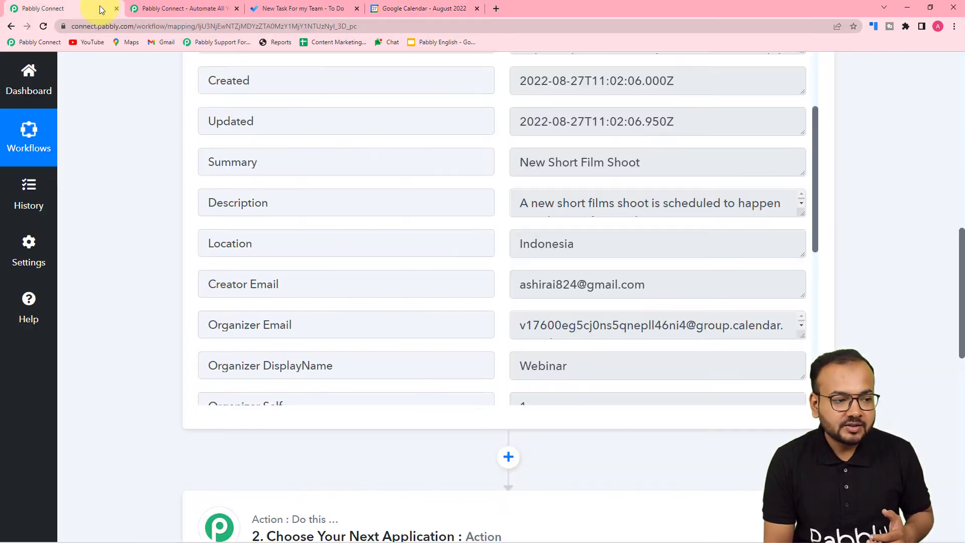
scroll(314, 147, "down", 2)
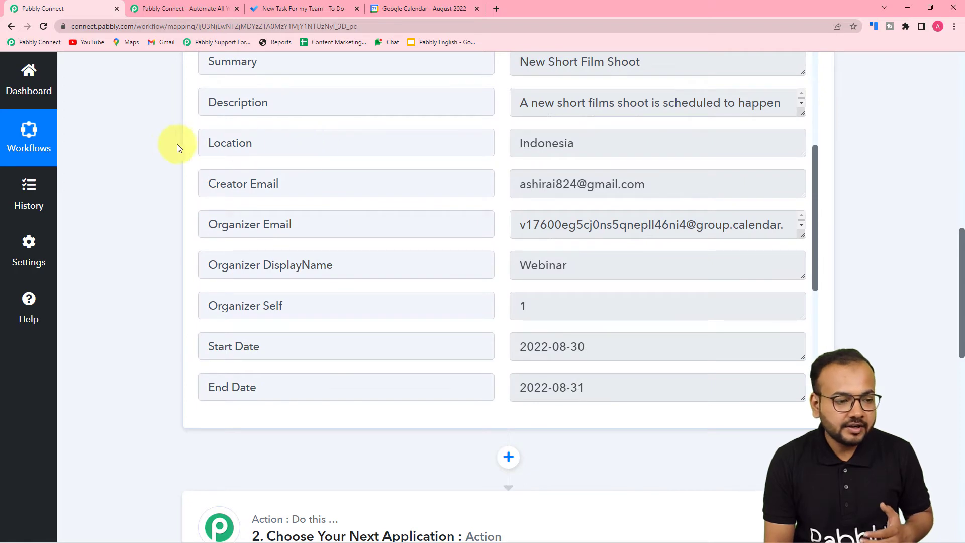
scroll(161, 146, "down", 3)
scroll(162, 145, "down", 5)
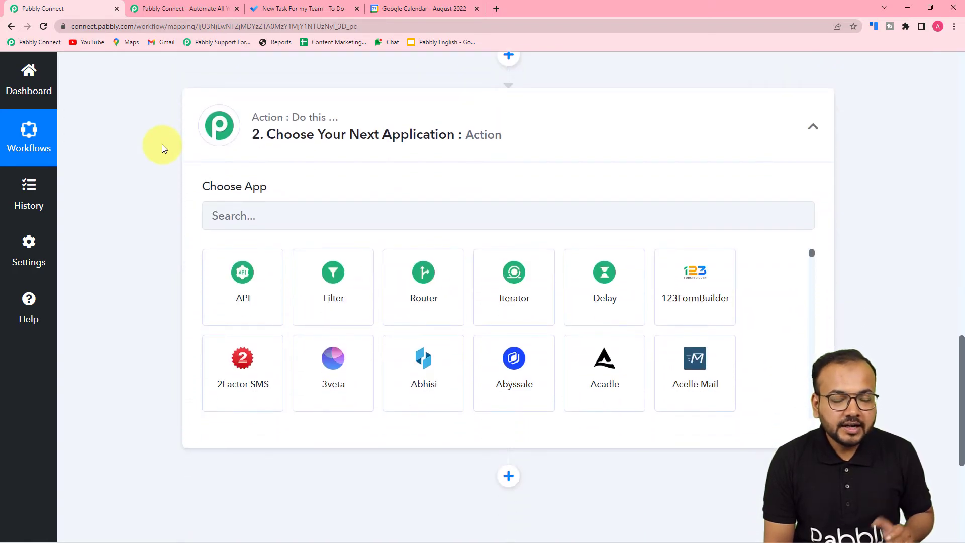
Search the action apps for "micro", choose Microsoft To-Do, and set its action event to Create Task
left_click(328, 220)
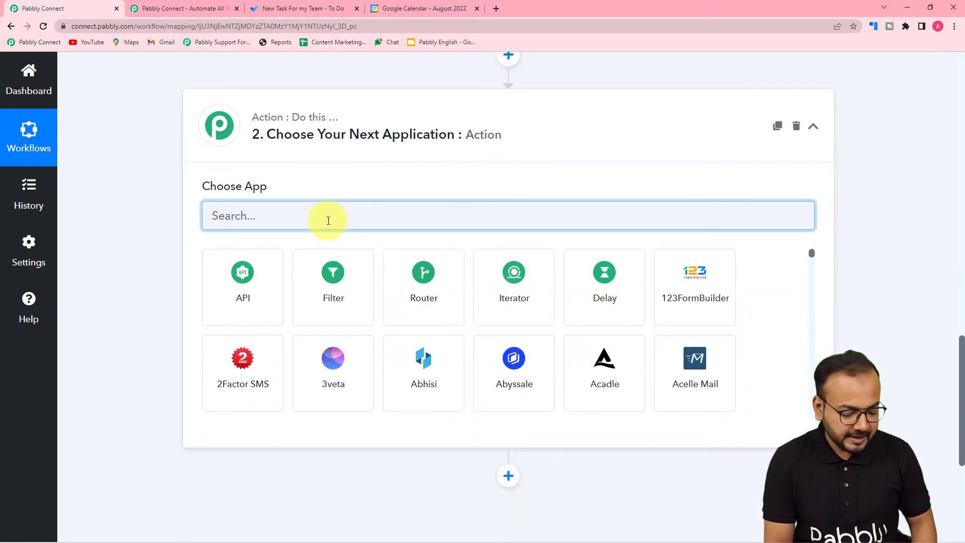
type("mi")
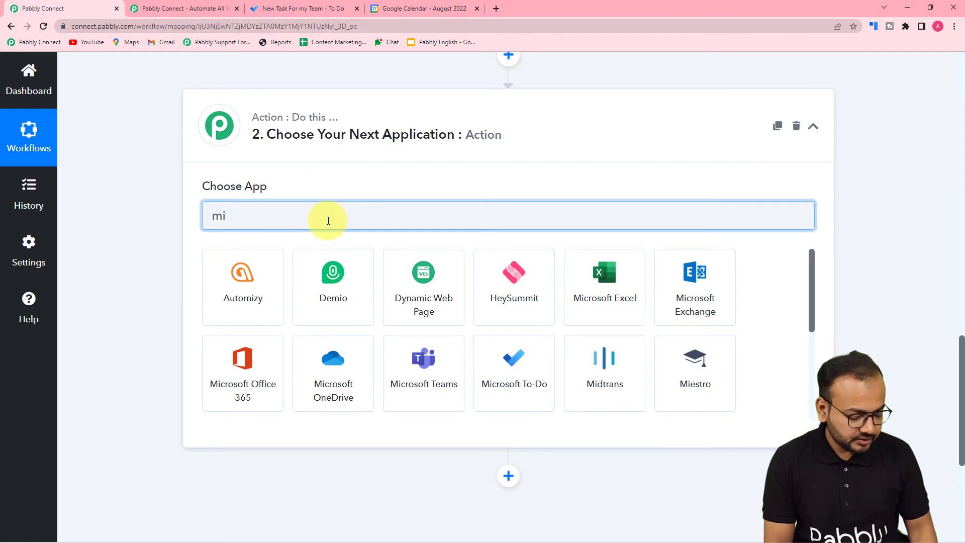
type("cro")
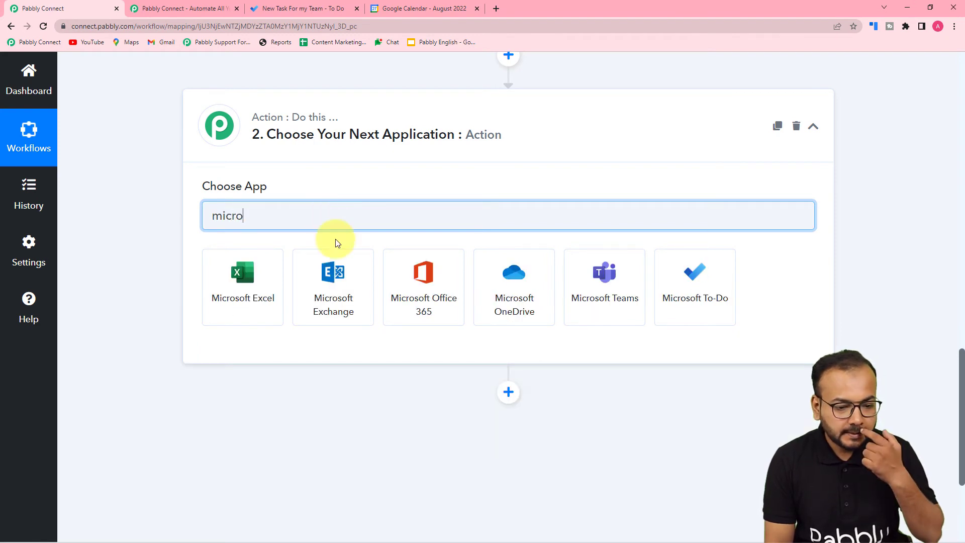
left_click(697, 319)
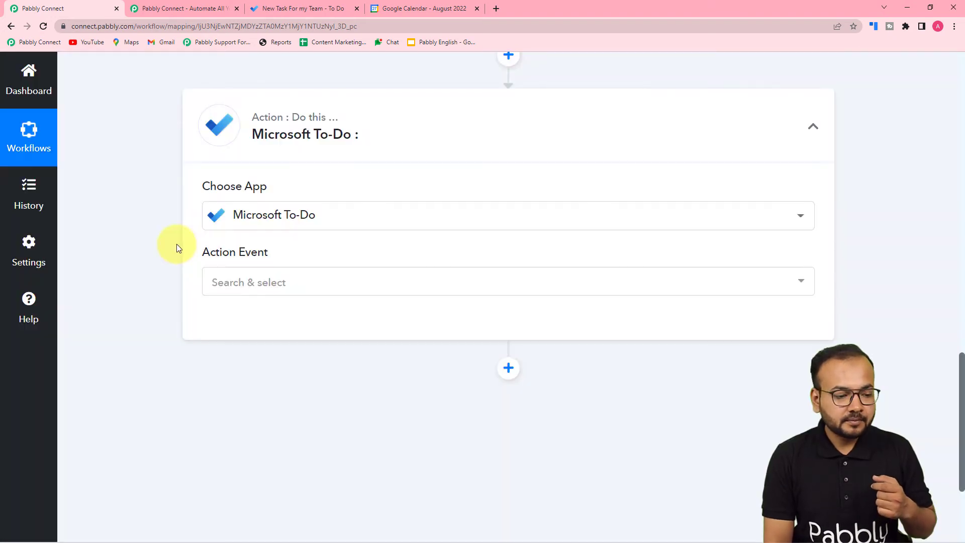
left_click(246, 284)
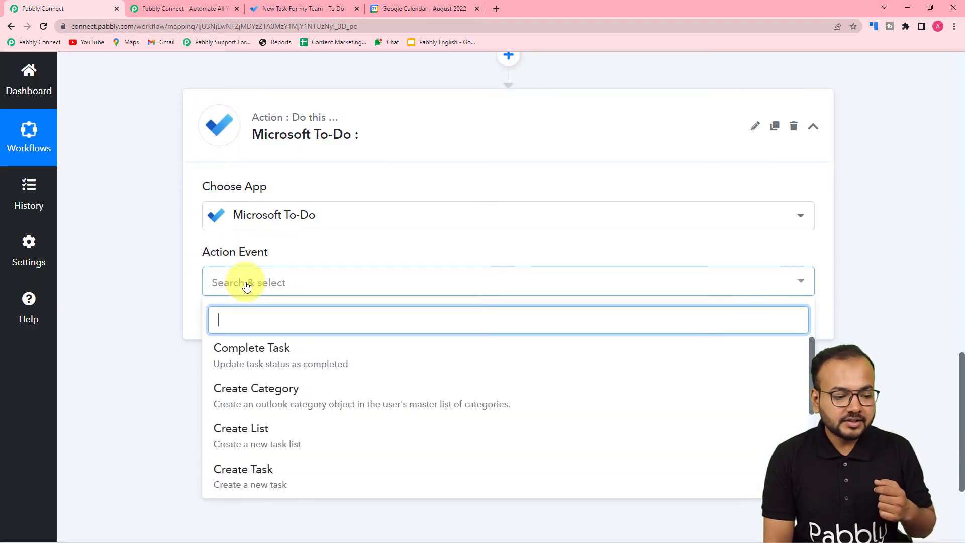
left_click(244, 470)
Add a new Microsoft To-Do connection and grant Pabbly Connect the requested permissions on the Microsoft account
left_click(224, 330)
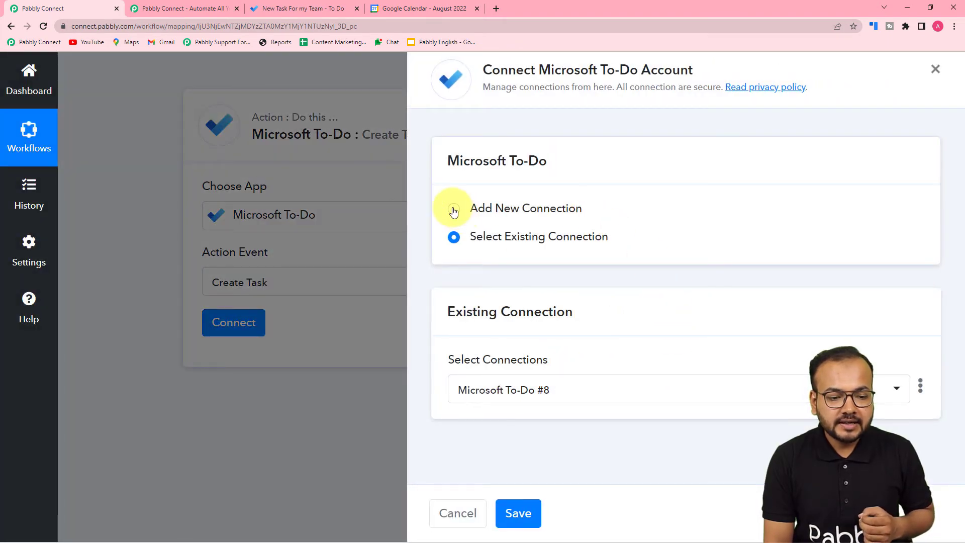
left_click(454, 210)
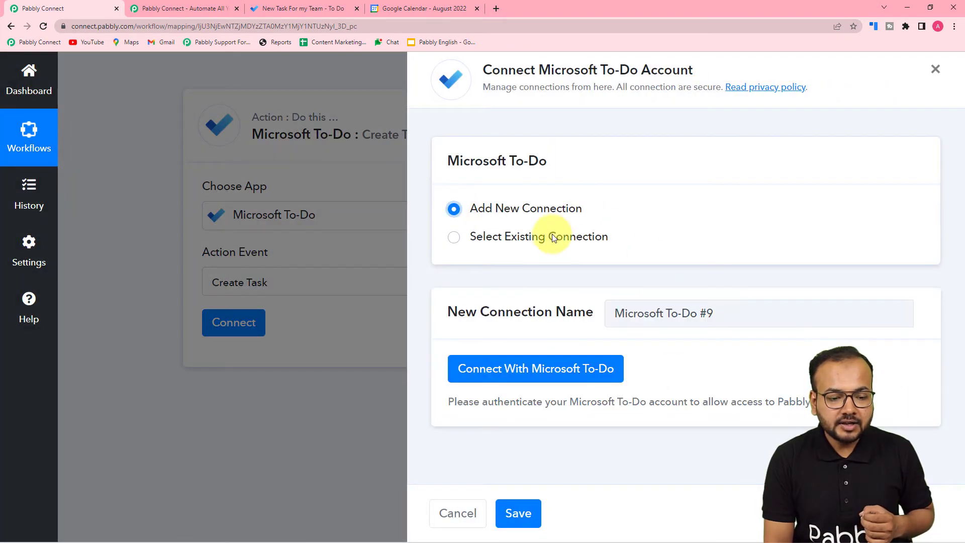
left_click(499, 370)
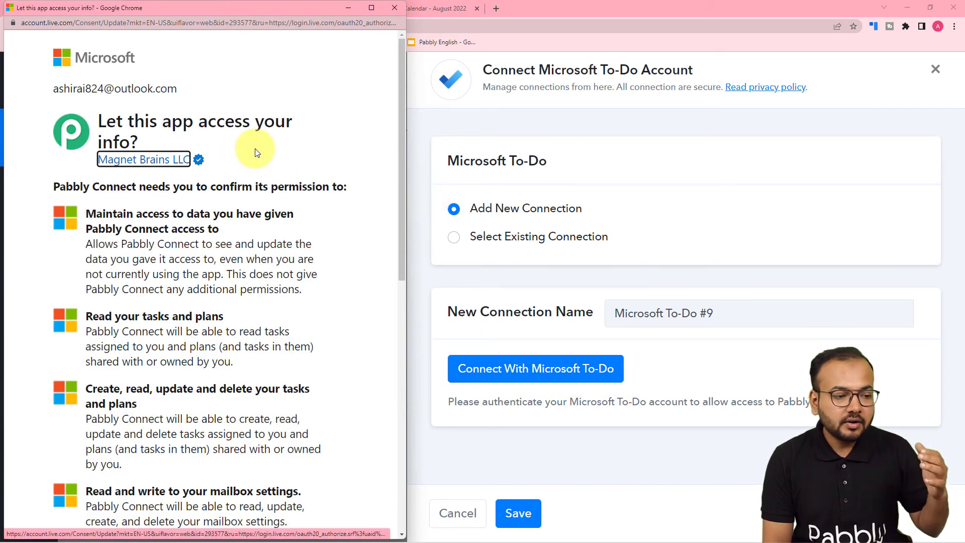
scroll(176, 176, "down", 1)
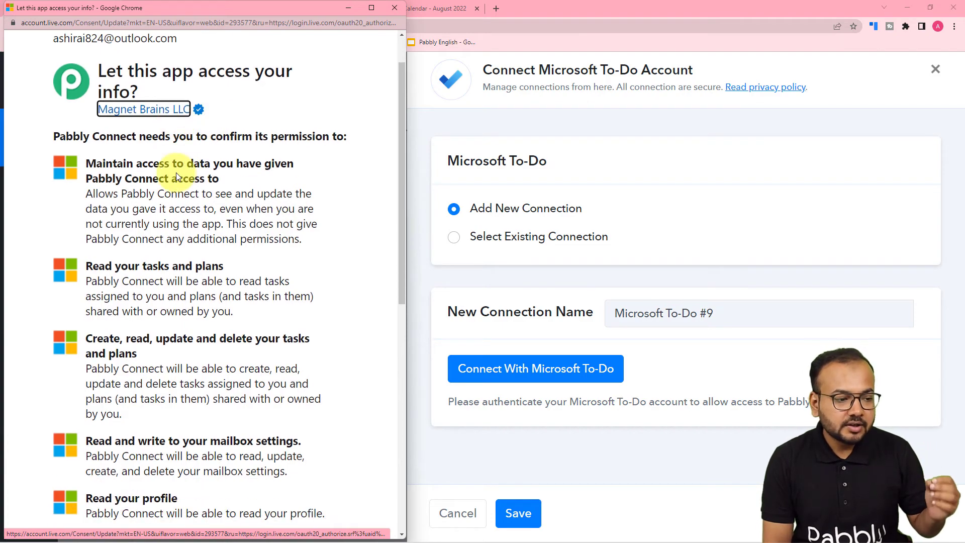
scroll(176, 173, "down", 8)
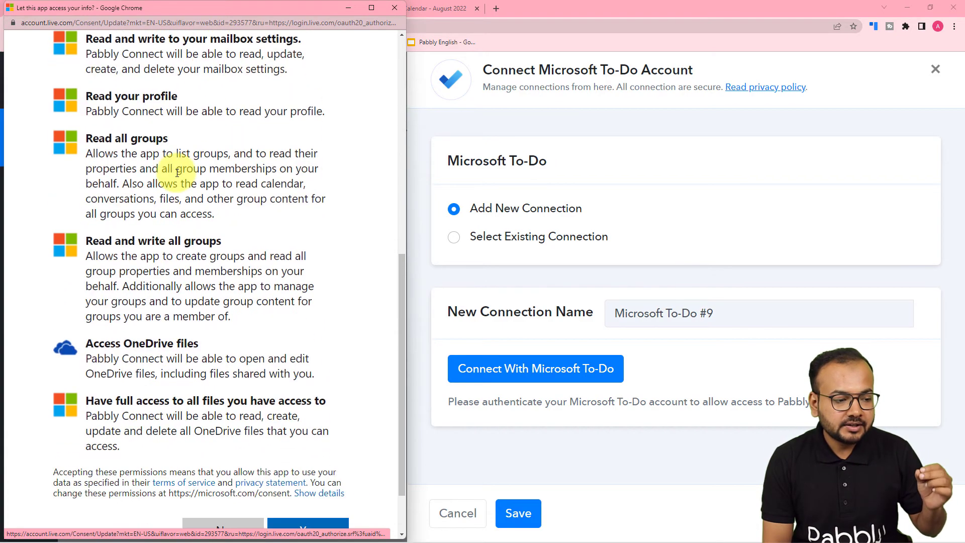
scroll(177, 172, "down", 2)
left_click(325, 454)
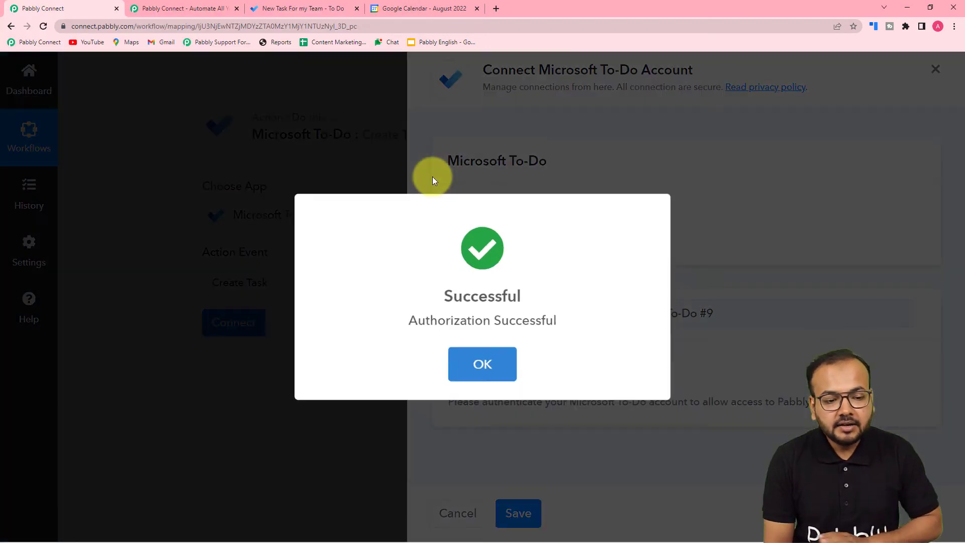
left_click(500, 361)
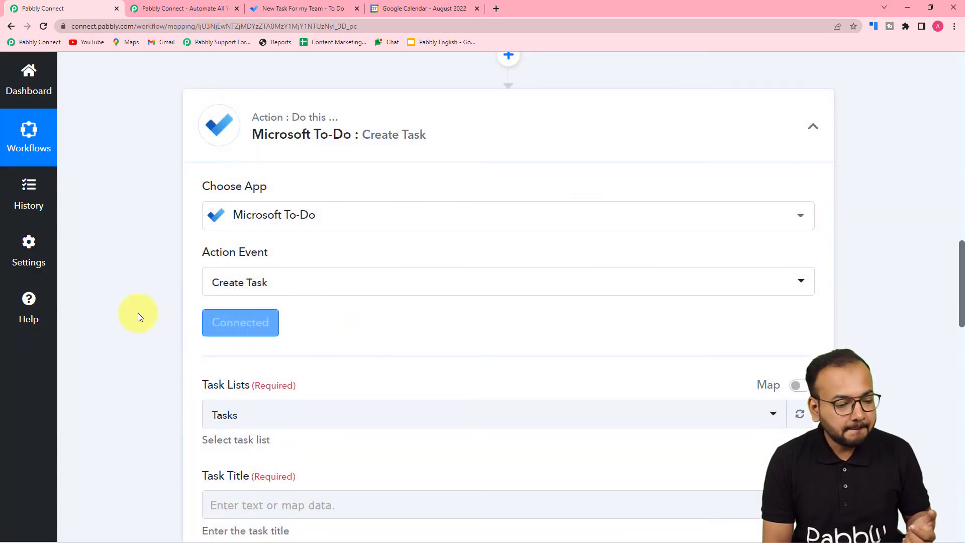
Look up the list name in Microsoft To Do and select Tasks as the task list in the workflow's action
scroll(135, 311, "down", 5)
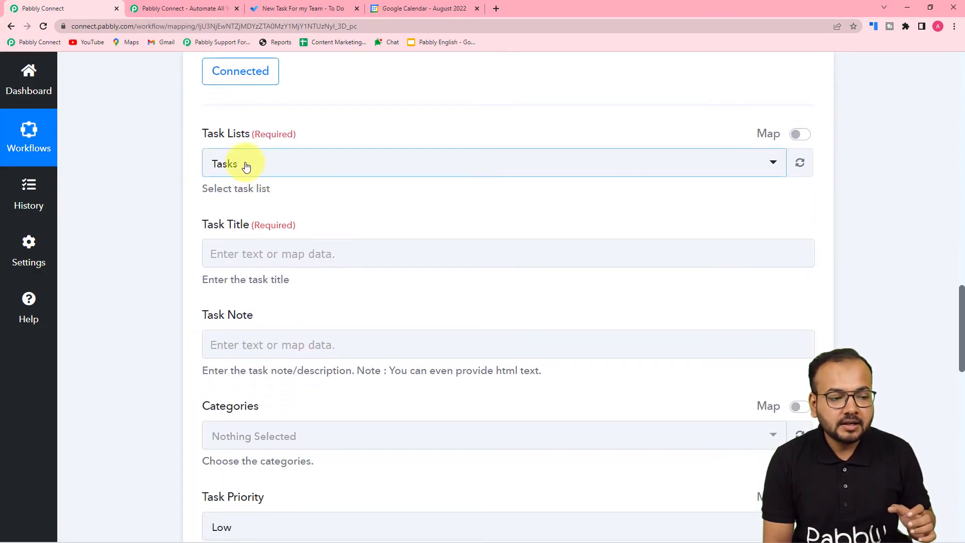
left_click(309, 10)
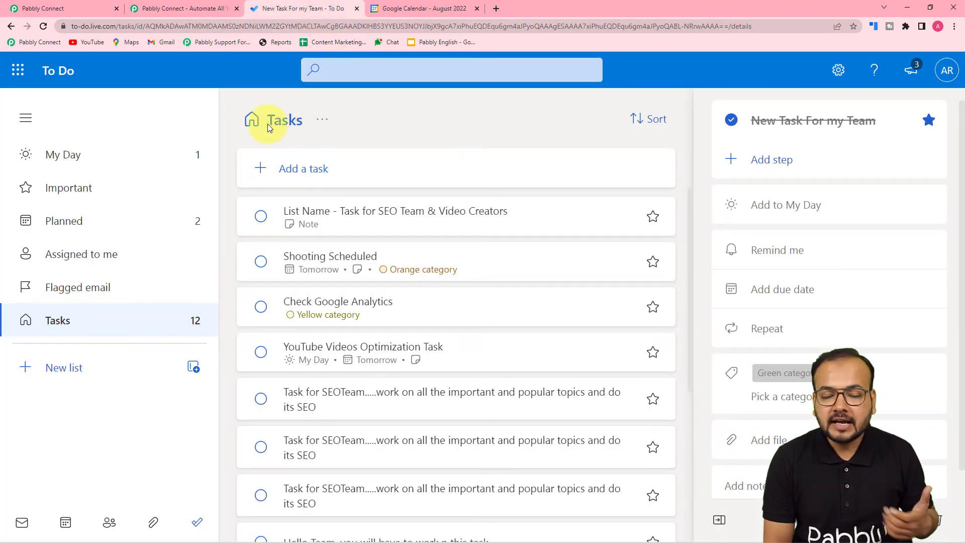
left_click(81, 8)
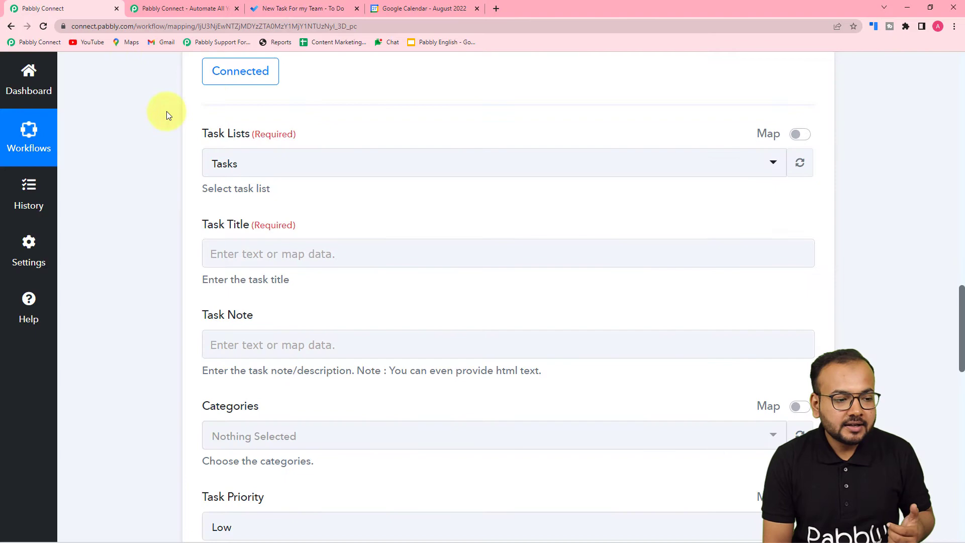
left_click(248, 155)
left_click(243, 228)
Review the Create Task fields against the Google Calendar trigger's response to find the data to map
scroll(152, 174, "down", 3)
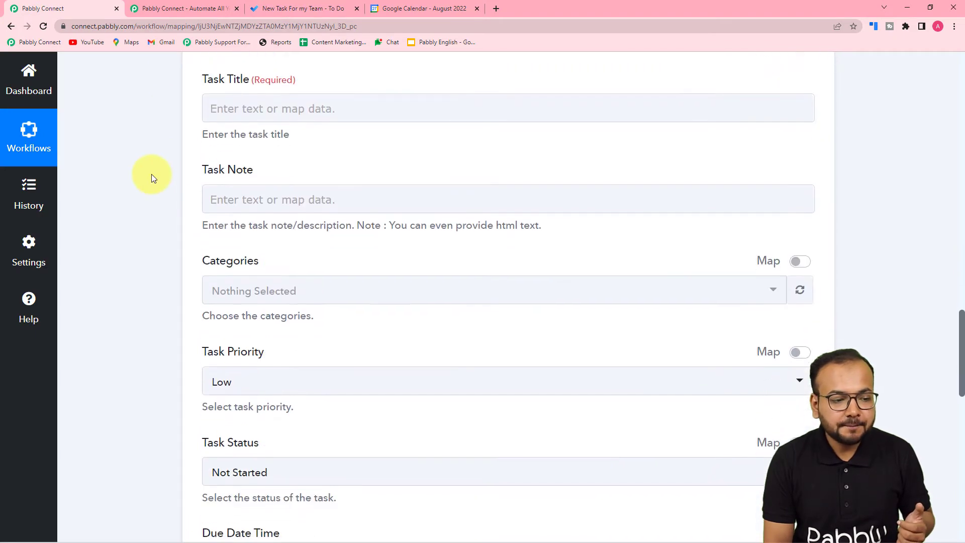
left_click(249, 99)
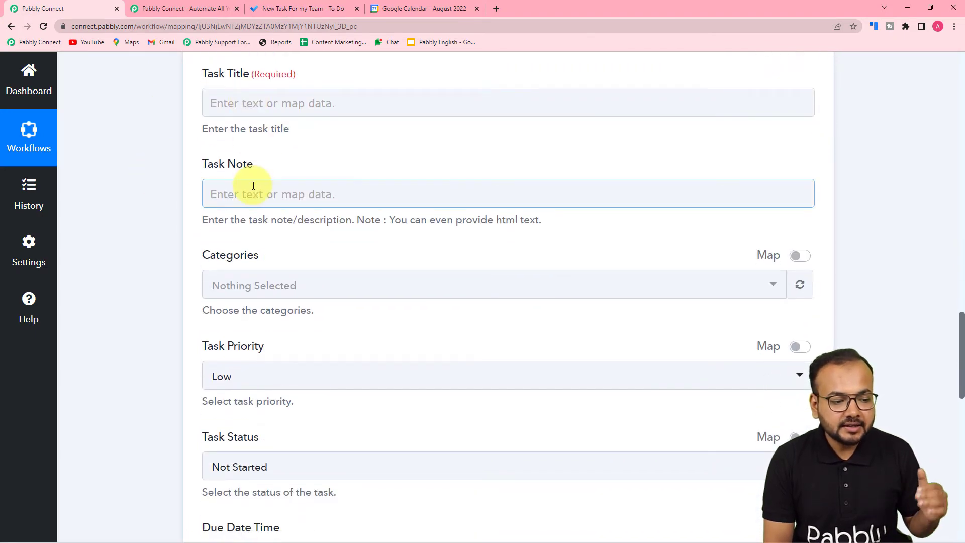
scroll(252, 187, "down", 5)
scroll(254, 186, "down", 6)
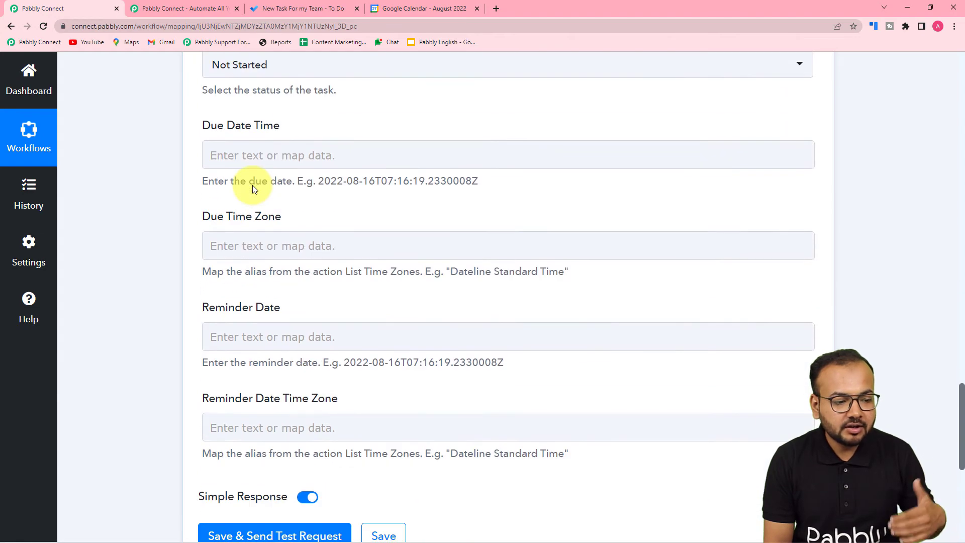
scroll(249, 185, "up", 11)
left_click(254, 186)
scroll(255, 185, "up", 15)
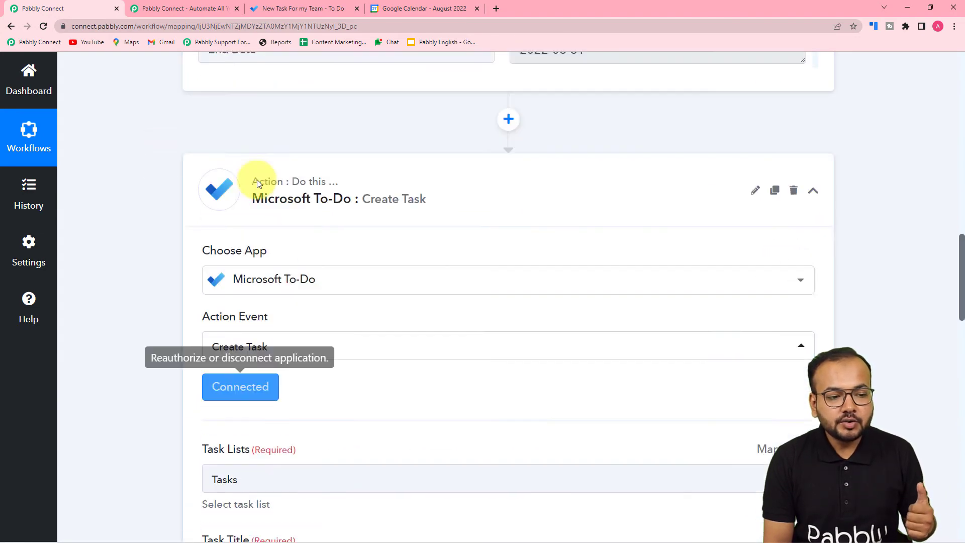
scroll(345, 162, "up", 2)
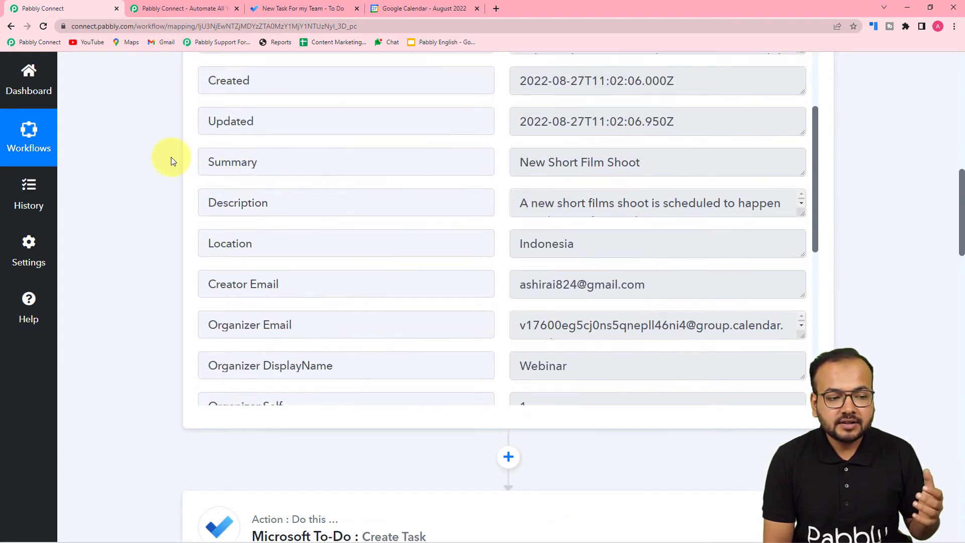
scroll(171, 157, "down", 14)
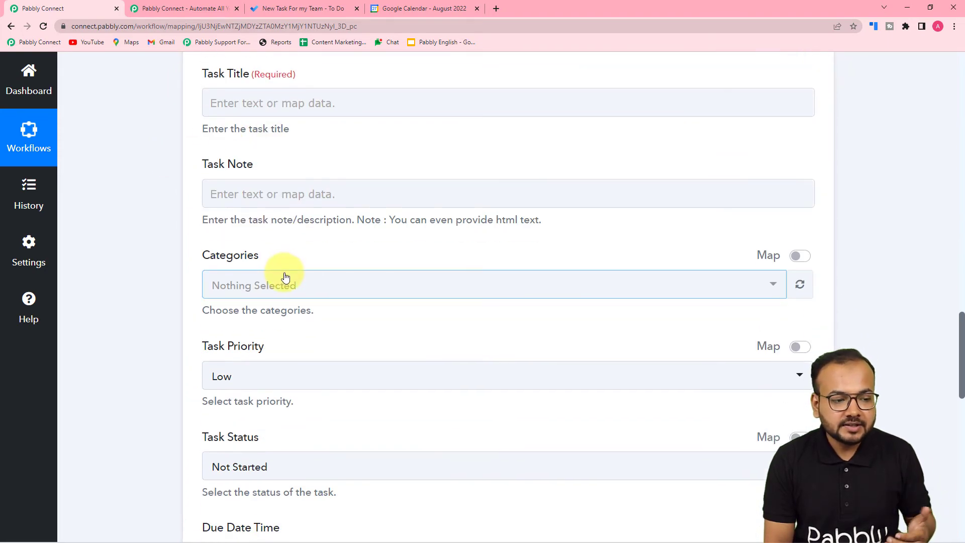
Map the task title to the Summary value from the Google Calendar new event
left_click(287, 97)
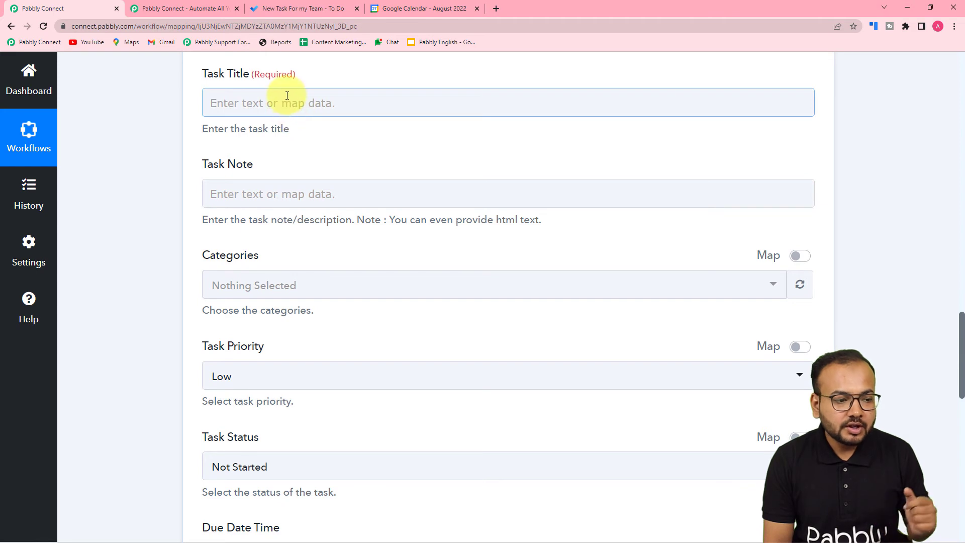
left_click(267, 103)
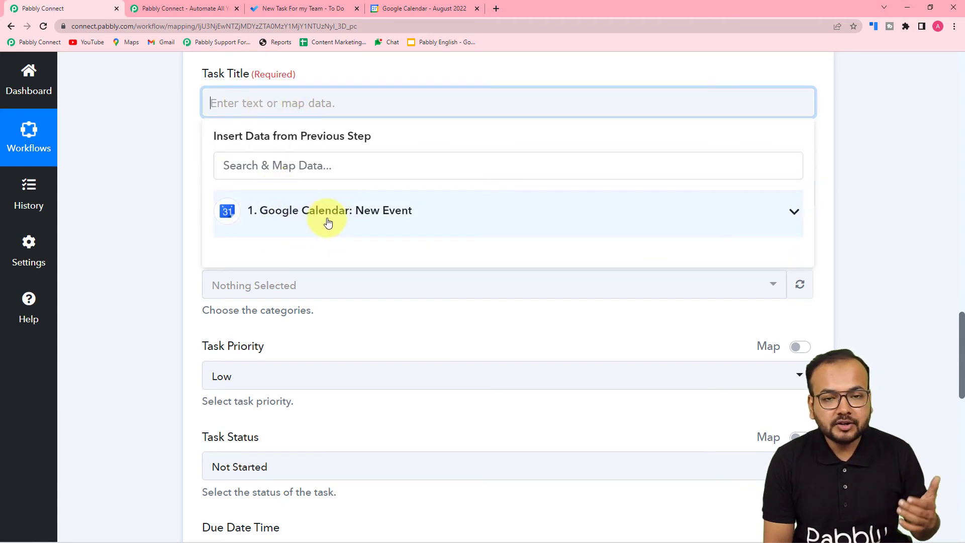
left_click(362, 219)
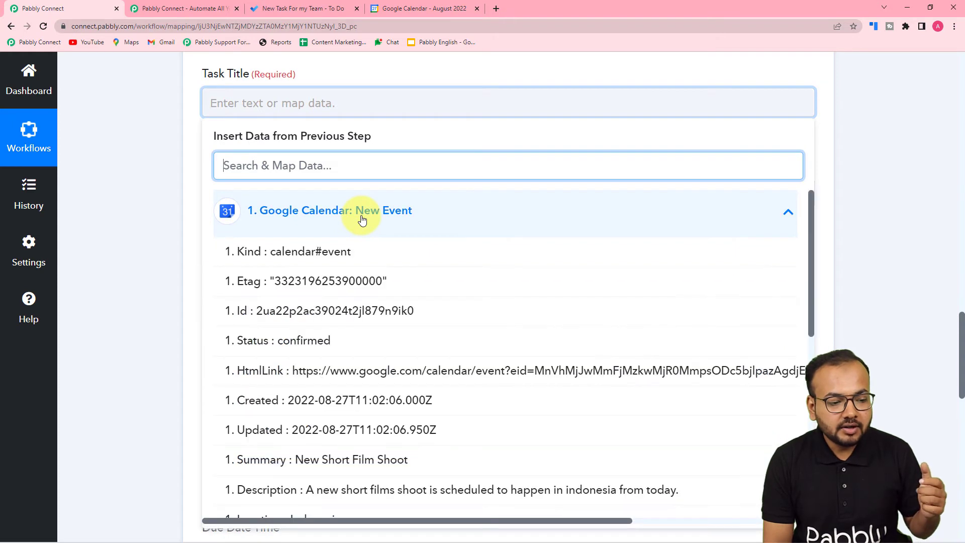
scroll(383, 319, "down", 3)
scroll(382, 321, "down", 1)
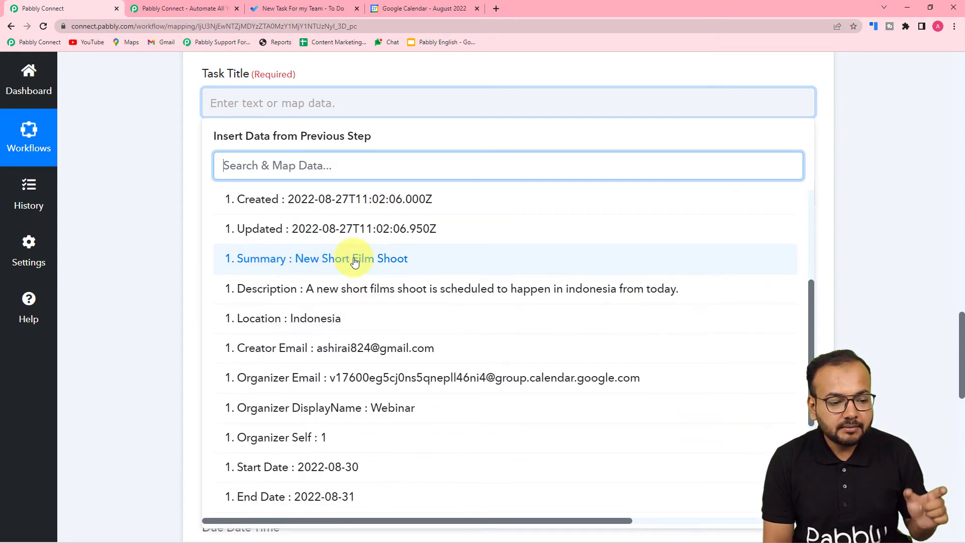
left_click(307, 259)
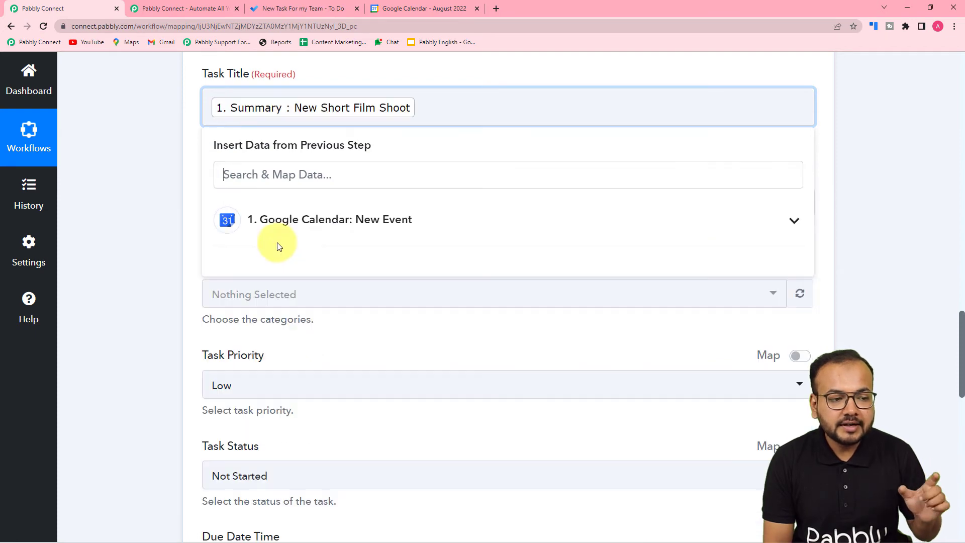
left_click(184, 157)
Map the task note to the Description value from the Google Calendar new event
scroll(185, 159, "down", 2)
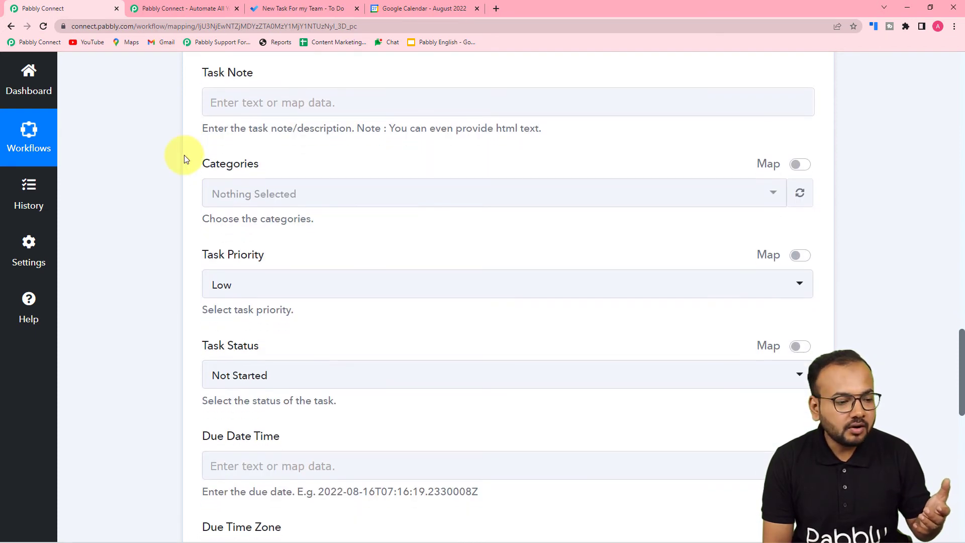
scroll(184, 159, "up", 2)
scroll(184, 159, "down", 1)
left_click(253, 150)
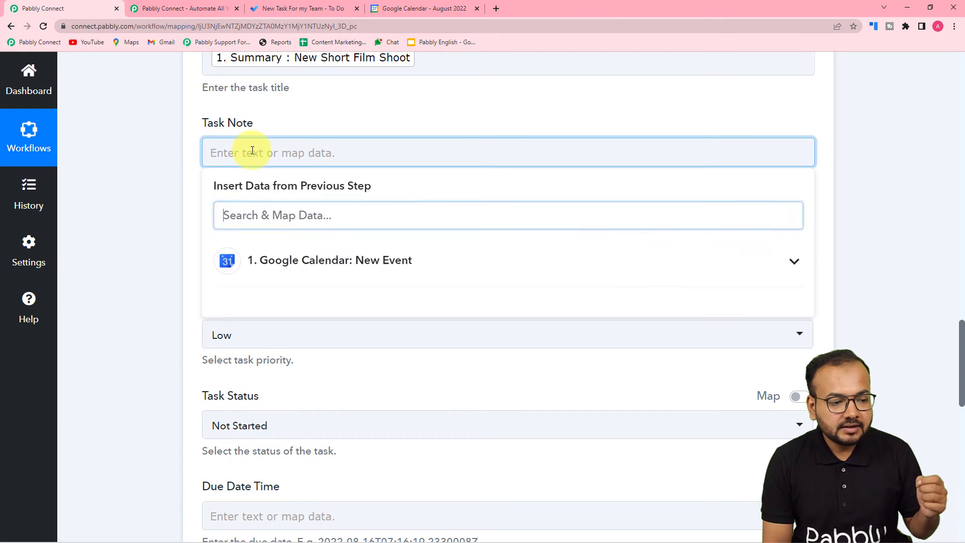
left_click(305, 261)
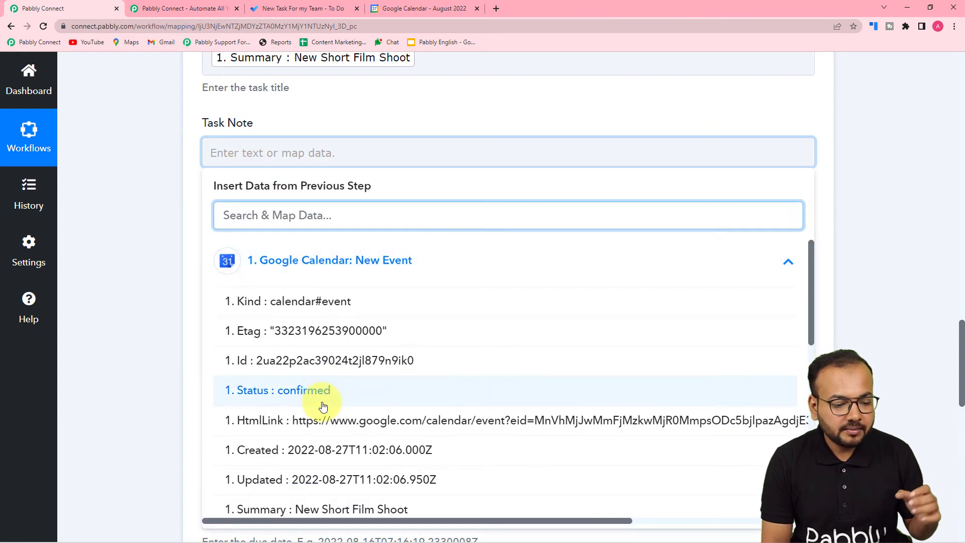
scroll(323, 406, "down", 4)
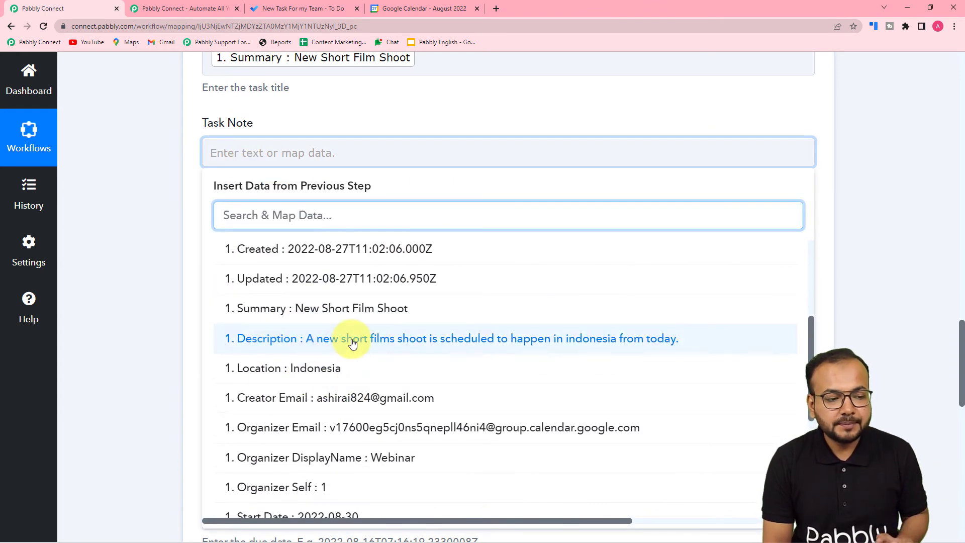
left_click(353, 343)
left_click(143, 237)
Assign the Orange category to the task
scroll(183, 234, "down", 2)
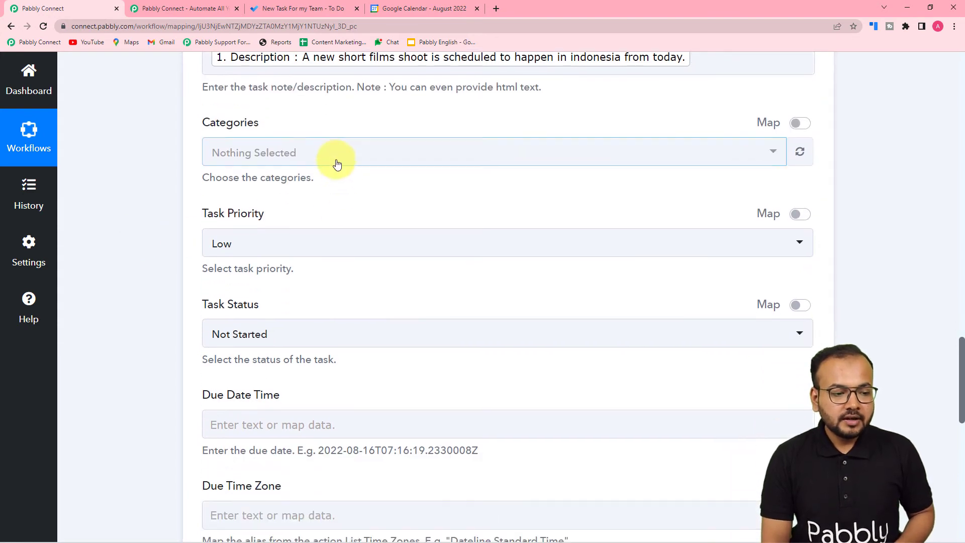
left_click(336, 160)
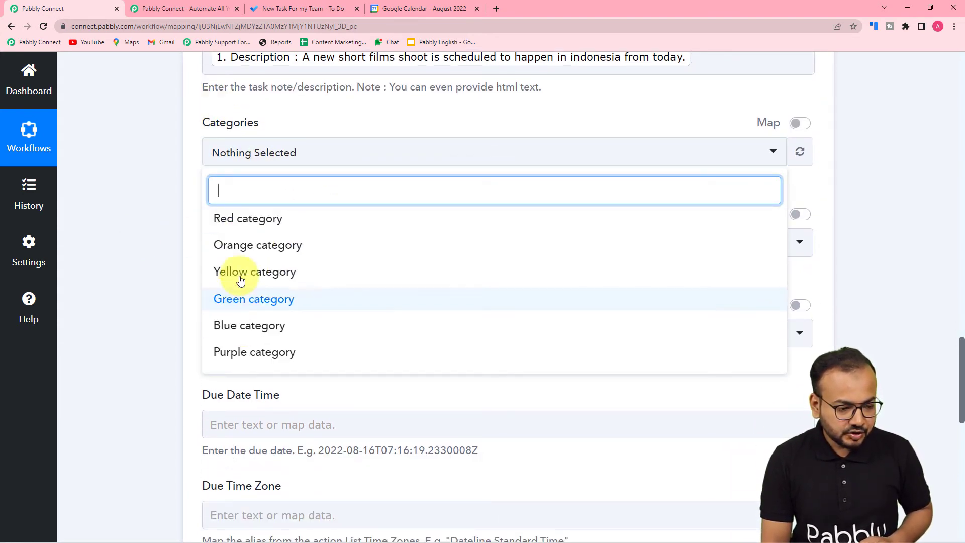
left_click(230, 246)
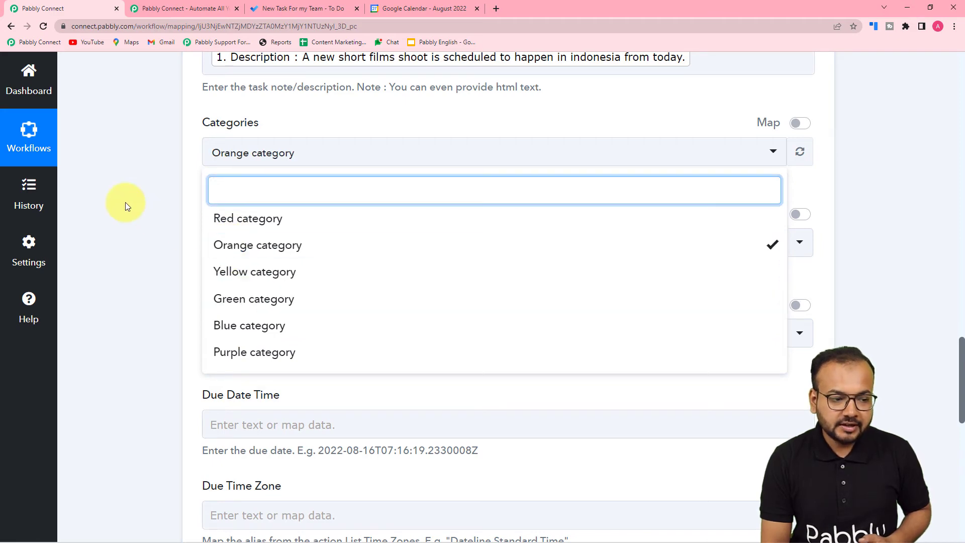
left_click(126, 202)
Set the task priority to Normal
scroll(125, 202, "down", 3)
left_click(328, 102)
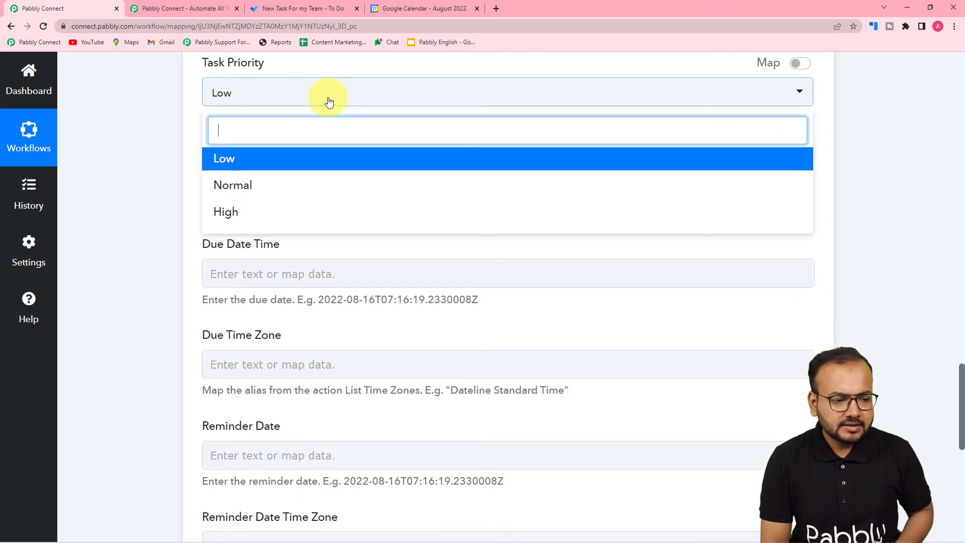
left_click(241, 193)
scroll(200, 189, "down", 3)
scroll(153, 226, "up", 2)
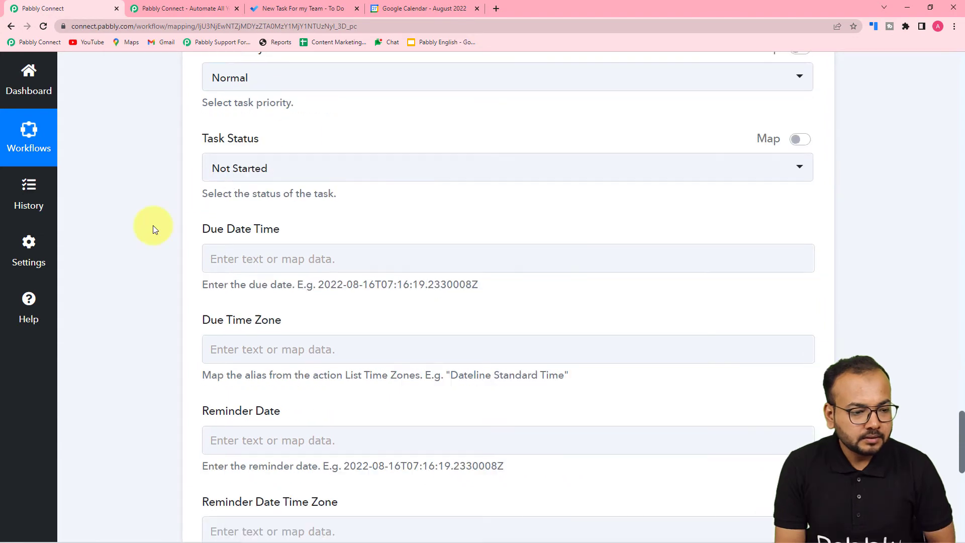
Review the remaining status, due date, time zone and reminder fields of the Create Task action
scroll(153, 225, "down", 2)
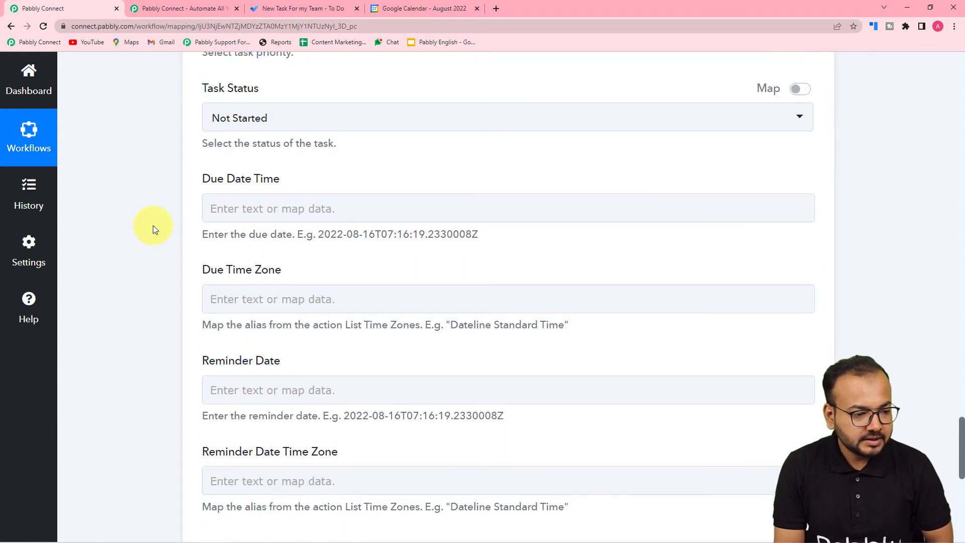
scroll(239, 231, "down", 1)
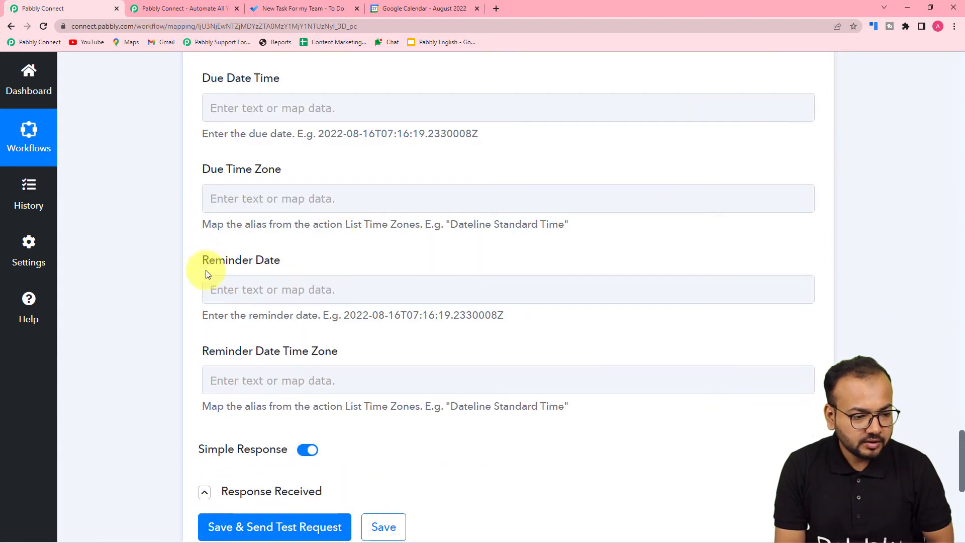
scroll(295, 270, "up", 3)
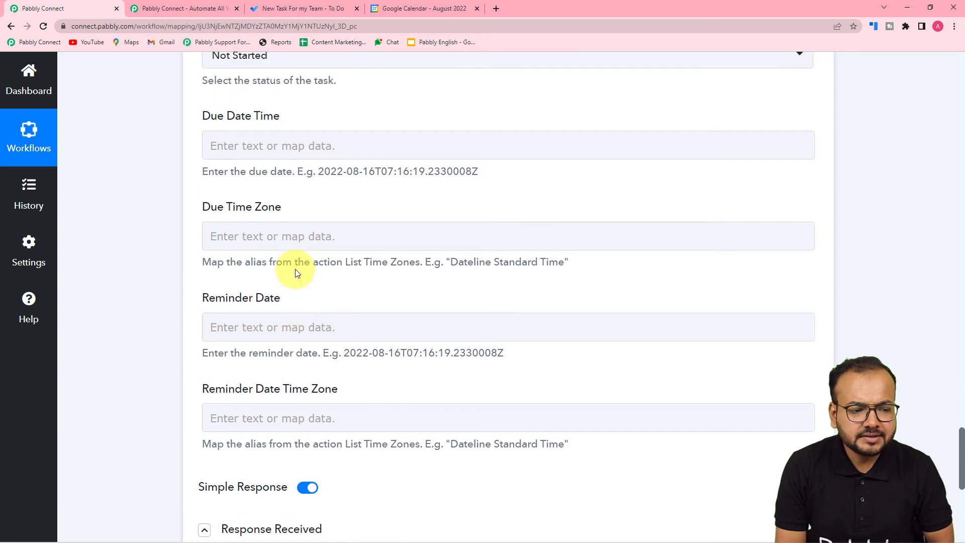
scroll(247, 316, "up", 2)
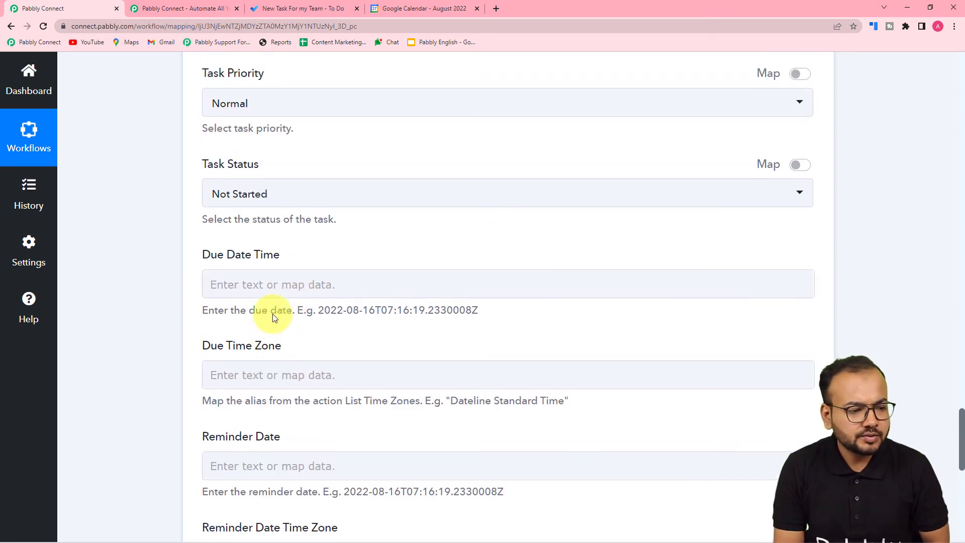
scroll(152, 282, "down", 3)
scroll(151, 281, "down", 2)
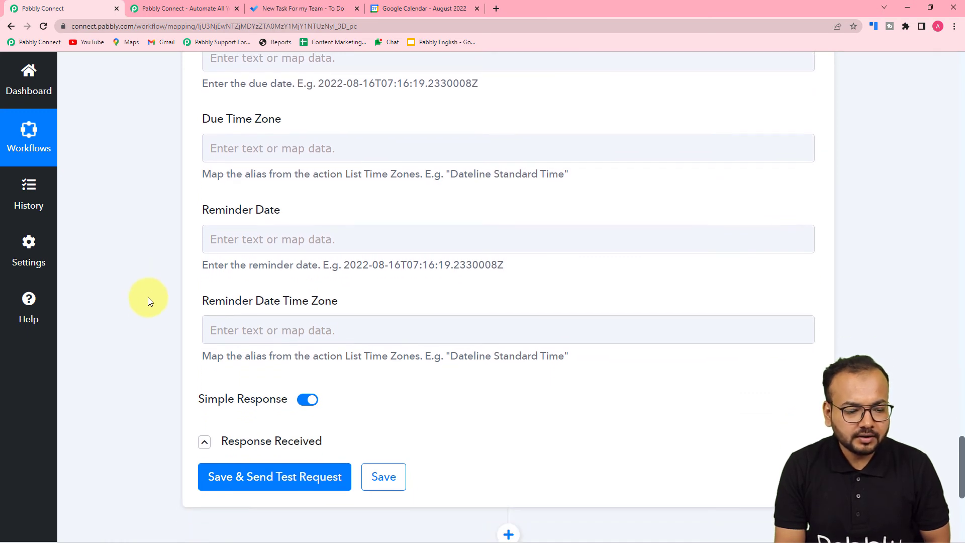
scroll(149, 301, "down", 4)
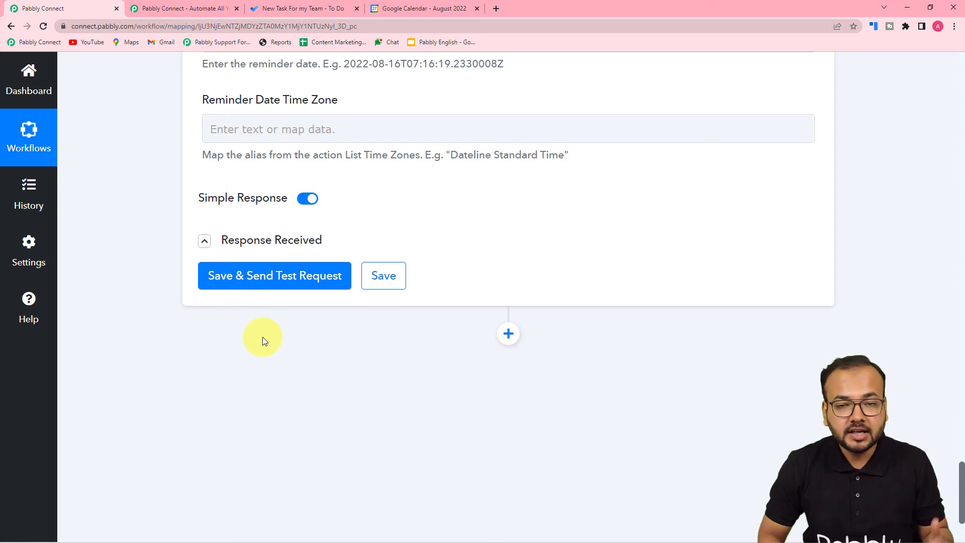
Switch to Microsoft To Do and check the existing entries in the Tasks list
left_click(274, 9)
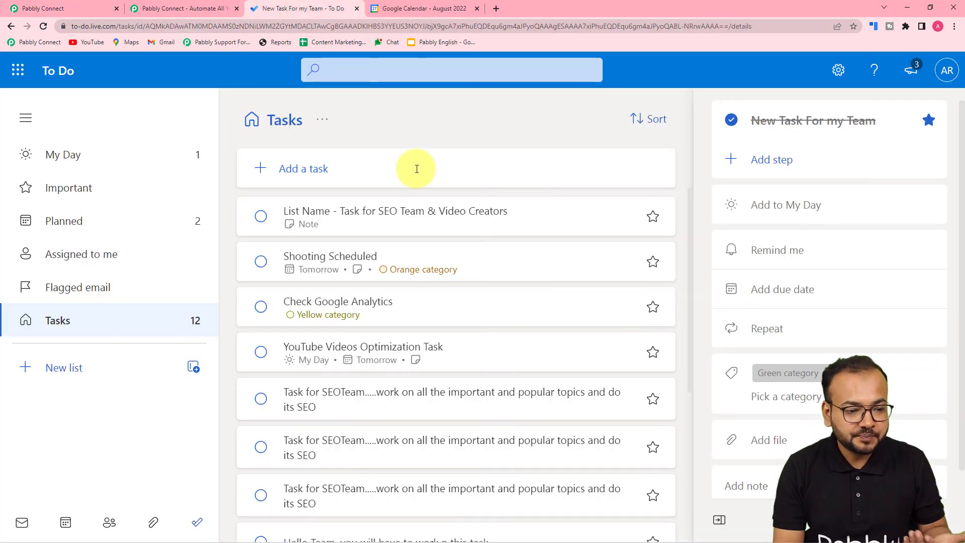
left_click(87, 10)
left_click(282, 8)
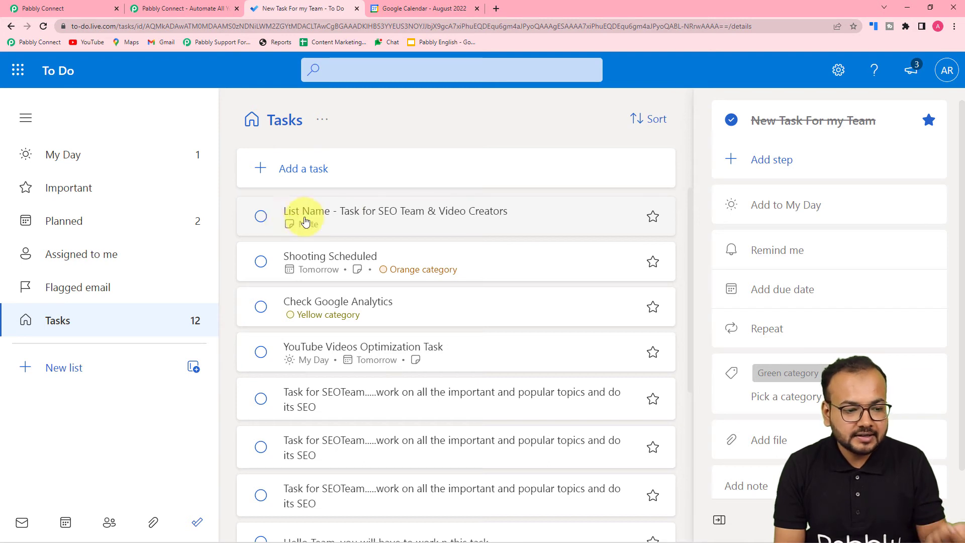
Switch back to Pabbly Connect, then save the Create Task action and send its test request
left_click(76, 9)
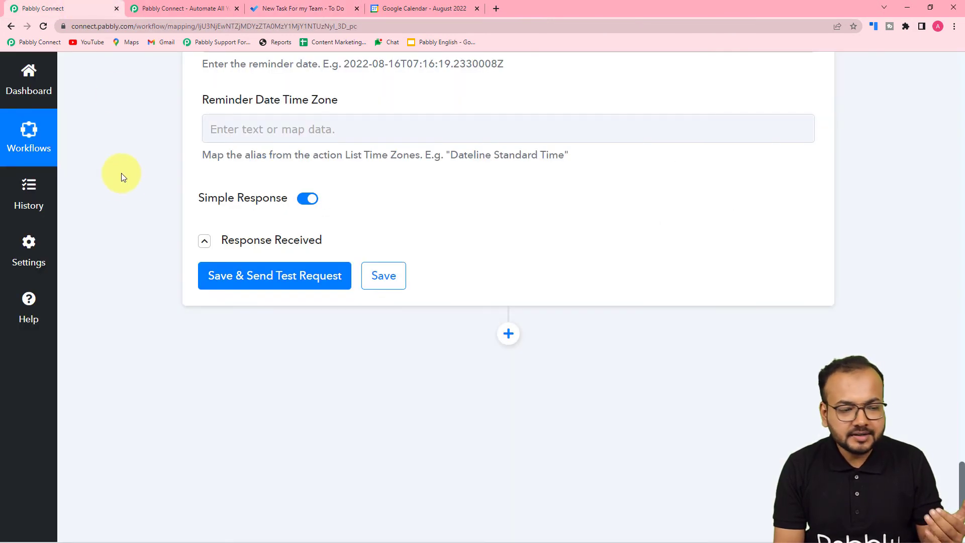
left_click(248, 280)
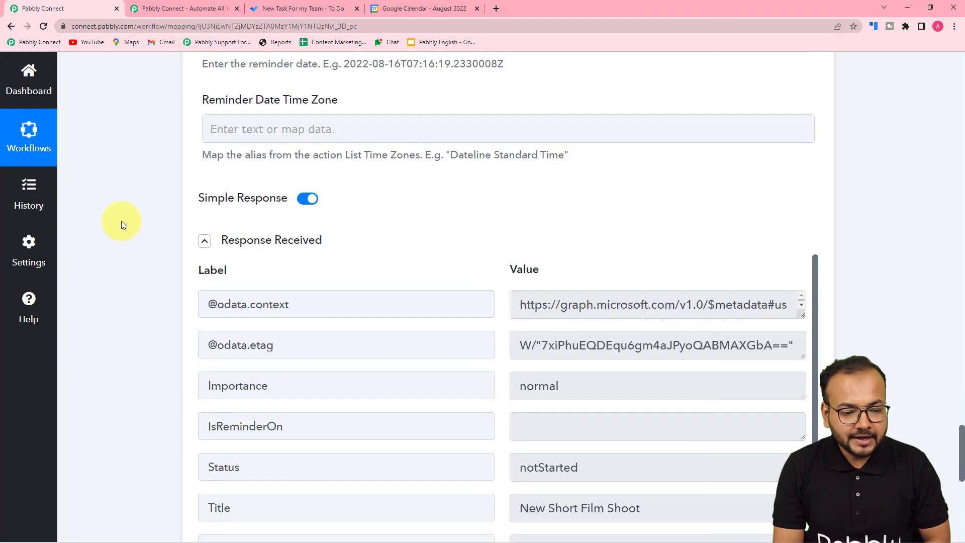
scroll(122, 222, "down", 4)
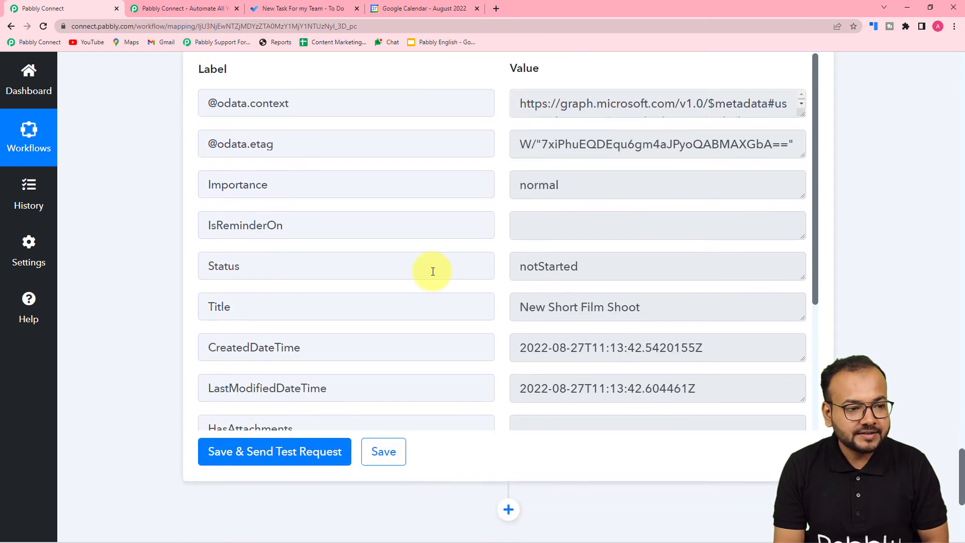
Switch to Microsoft To Do and open the New Short Film Shoot task to check its category and note
left_click(289, 10)
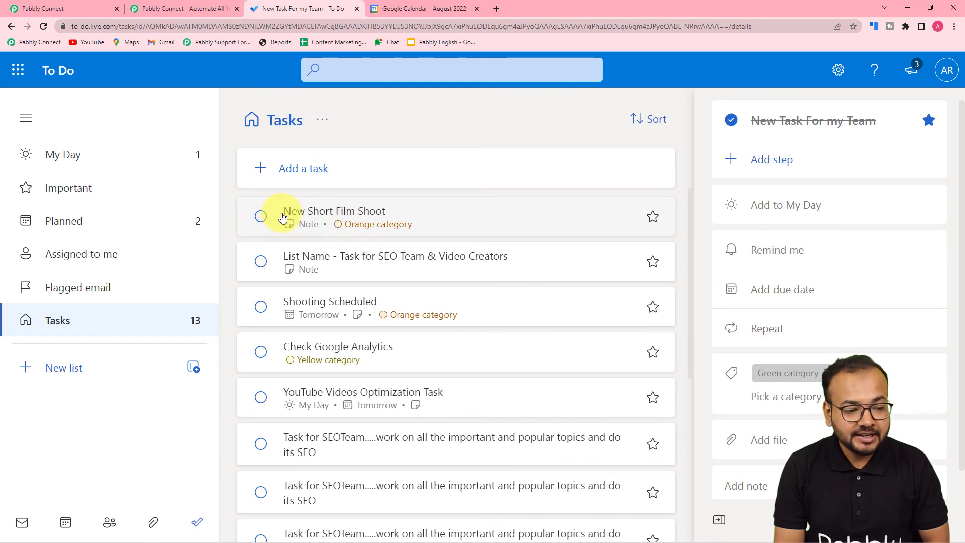
left_click(354, 213)
scroll(786, 277, "down", 1)
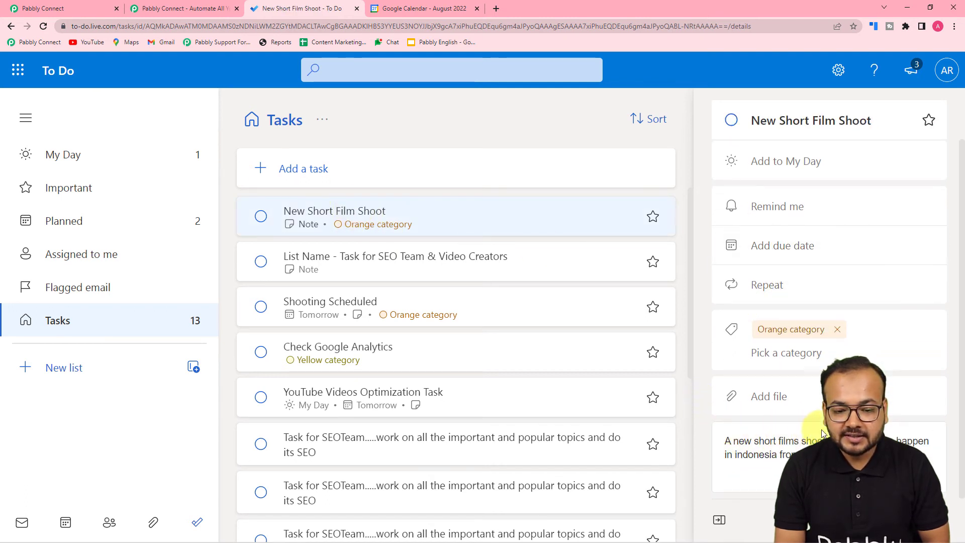
Compare the New Short Film Shoot event details in Google Calendar with the task in Microsoft To Do
left_click(446, 9)
left_click(469, 487)
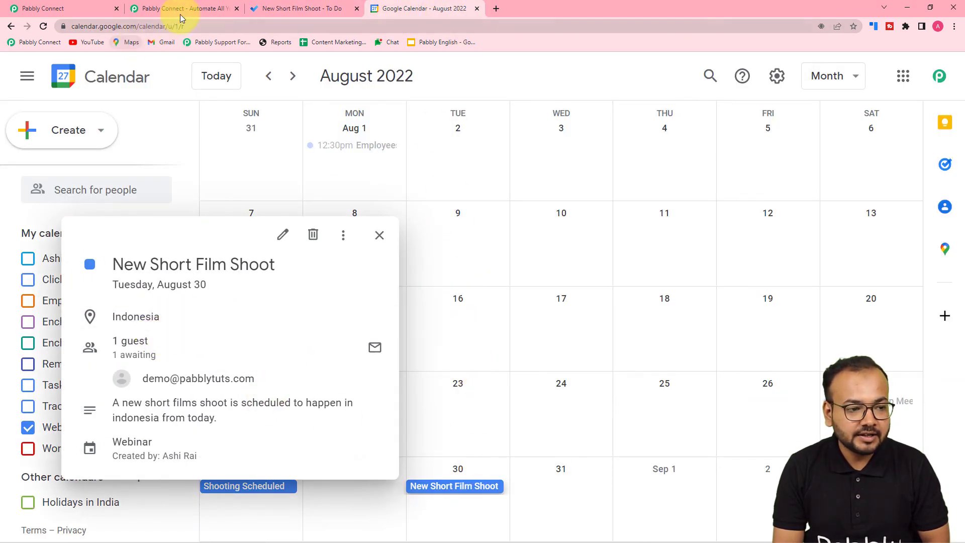
left_click(264, 6)
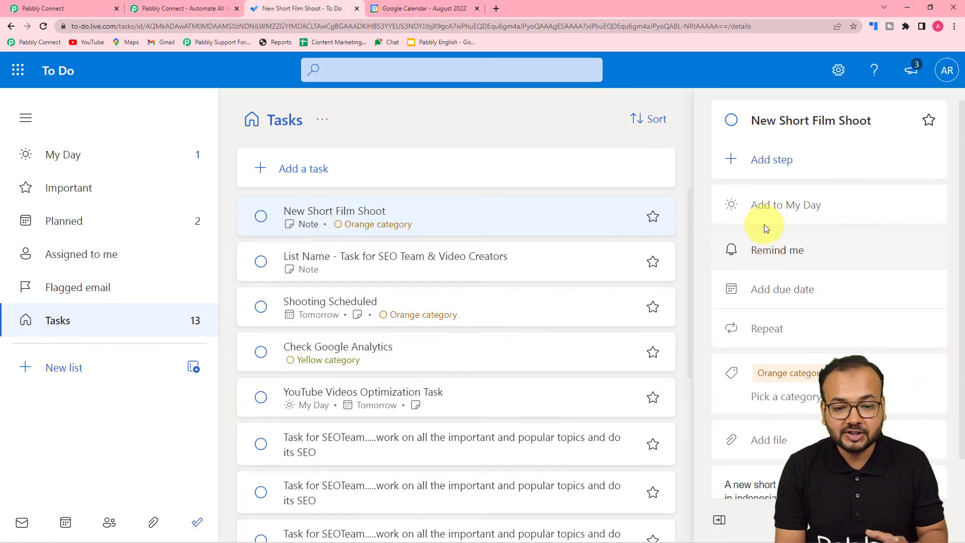
Switch back to Pabbly Connect and collapse the Microsoft To-Do Create Task action
left_click(92, 6)
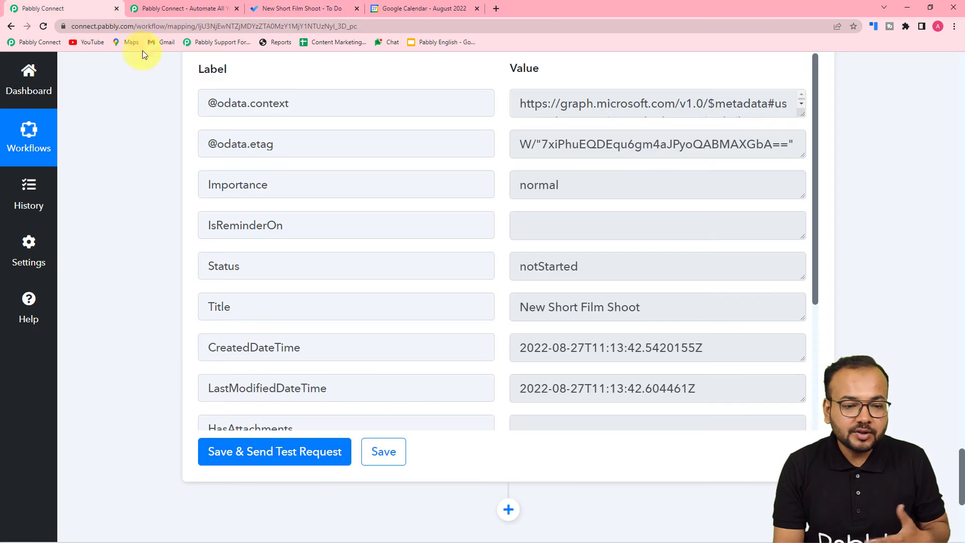
scroll(648, 130, "up", 10)
scroll(796, 121, "up", 12)
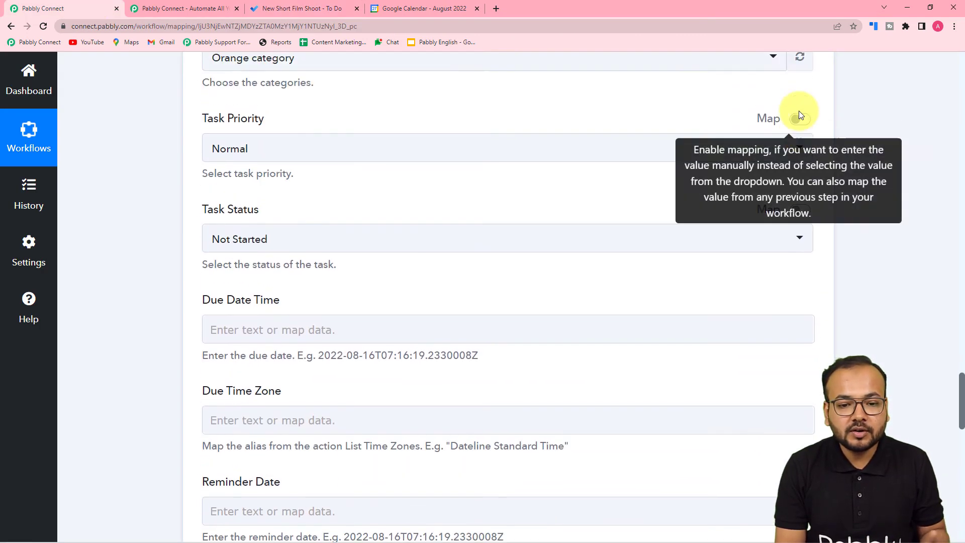
scroll(801, 115, "up", 3)
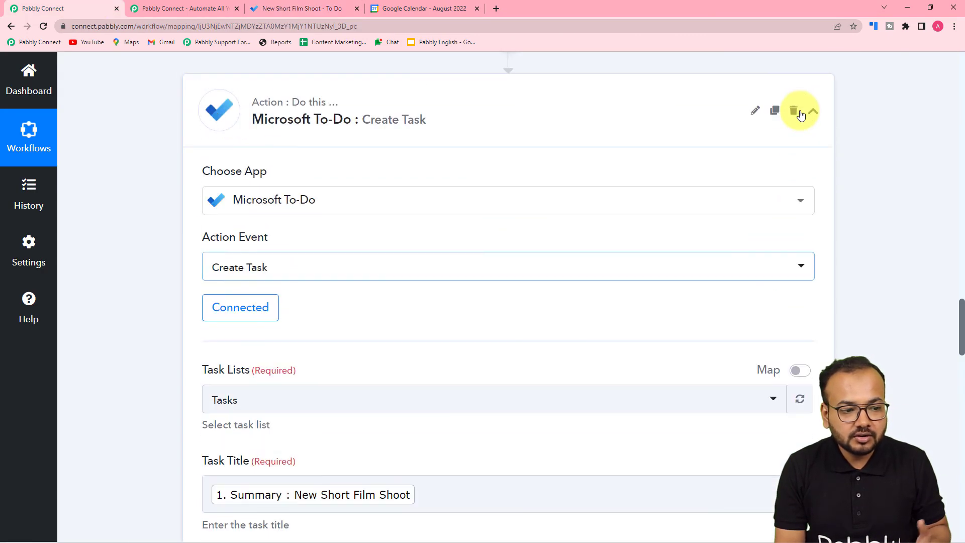
left_click(812, 113)
scroll(189, 166, "up", 10)
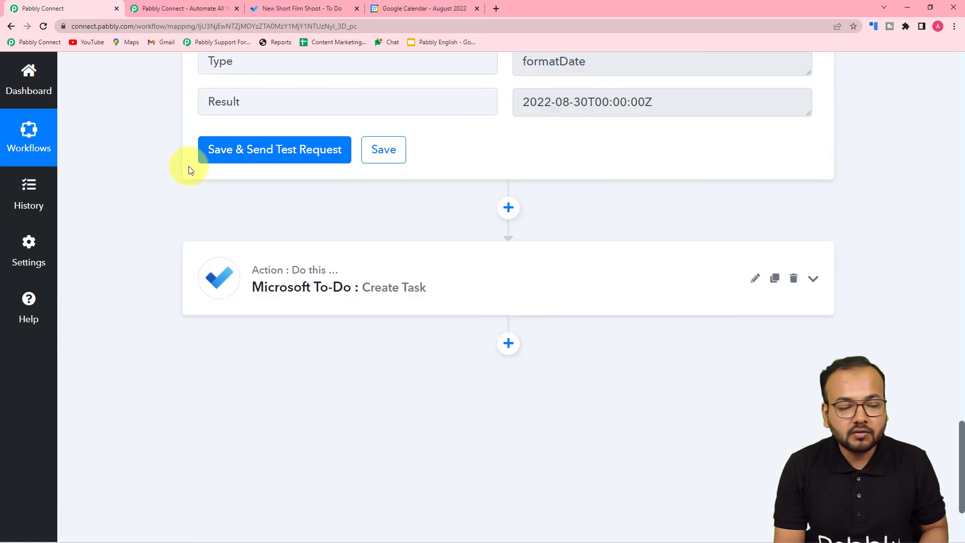
Close the event details in Google Calendar, then review the Microsoft To Do tasks and the Pabbly Connect workflow
left_click(399, 10)
left_click(380, 236)
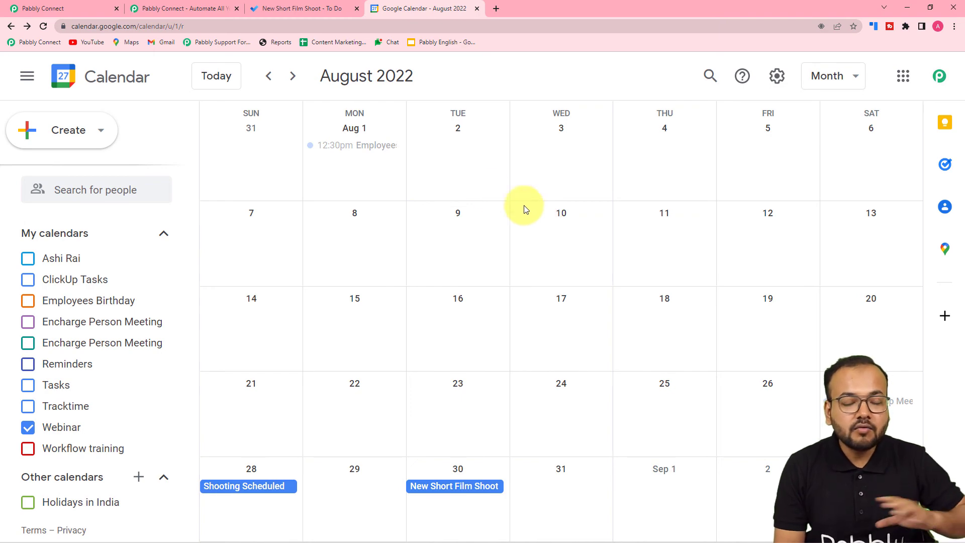
left_click(286, 10)
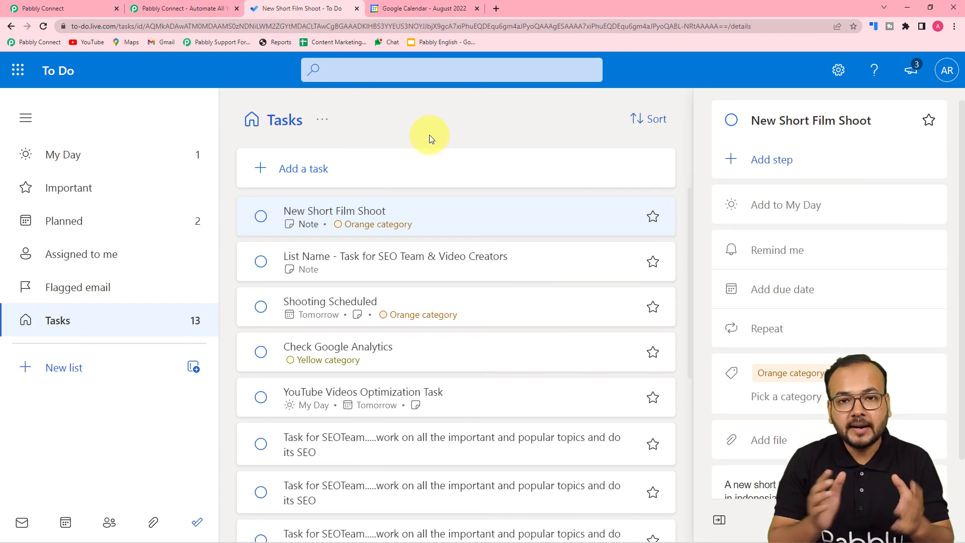
key("ctrl+1")
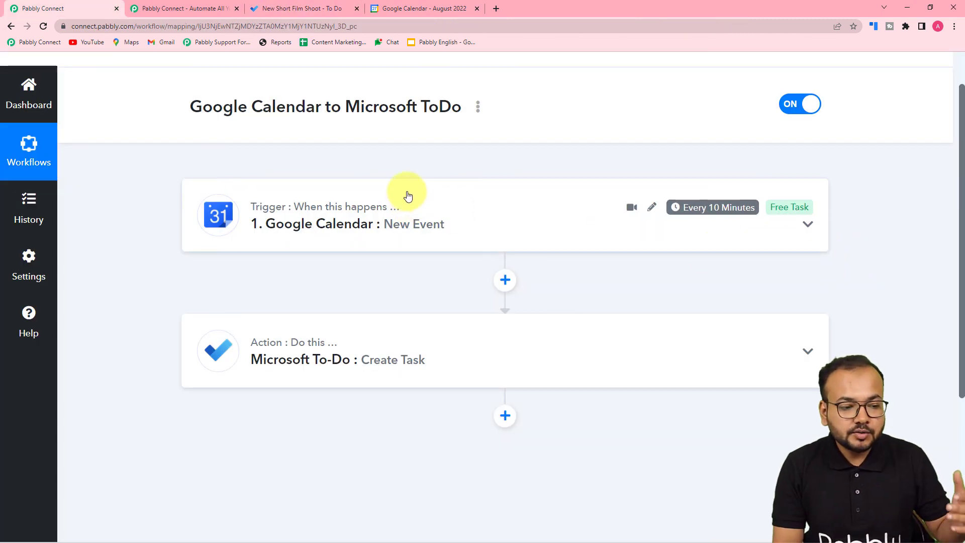